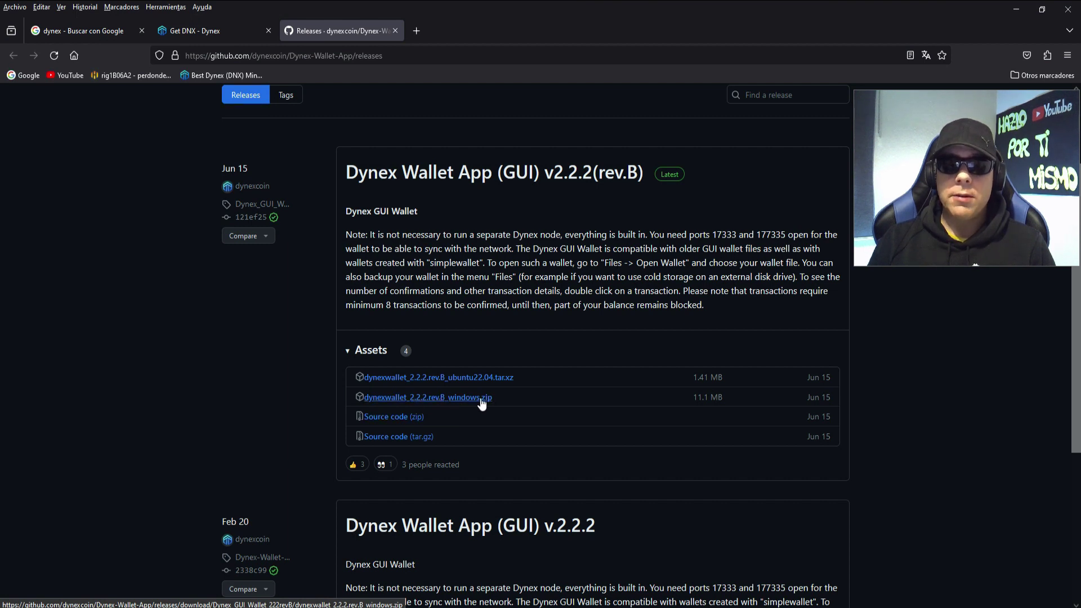
# Step: Minimize the browser and open the pruebas folder from the desktop
pyautogui.click(1016, 9)
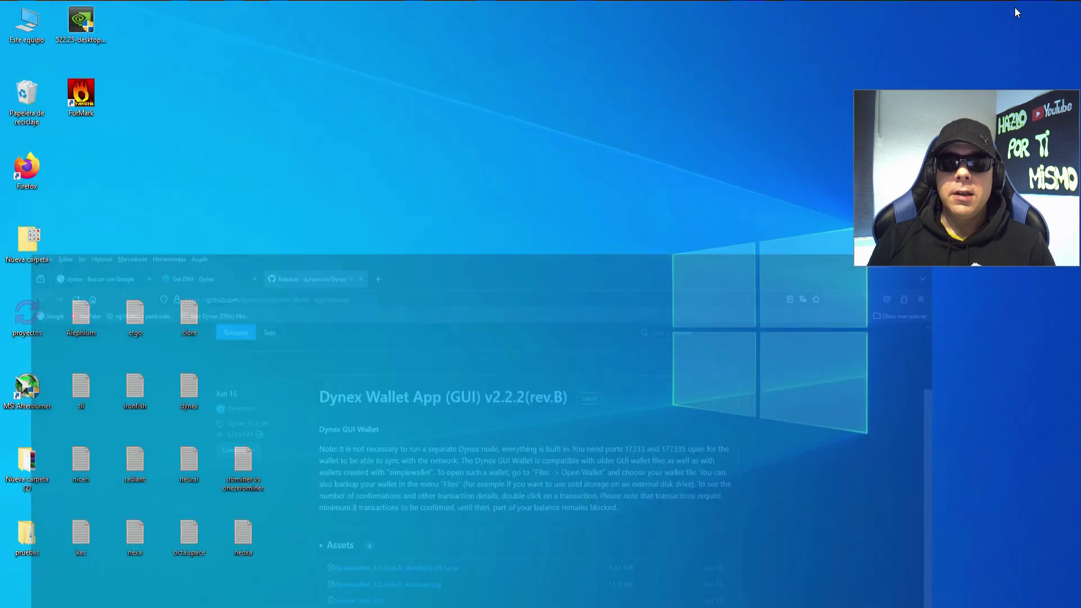
pyautogui.doubleClick(28, 540)
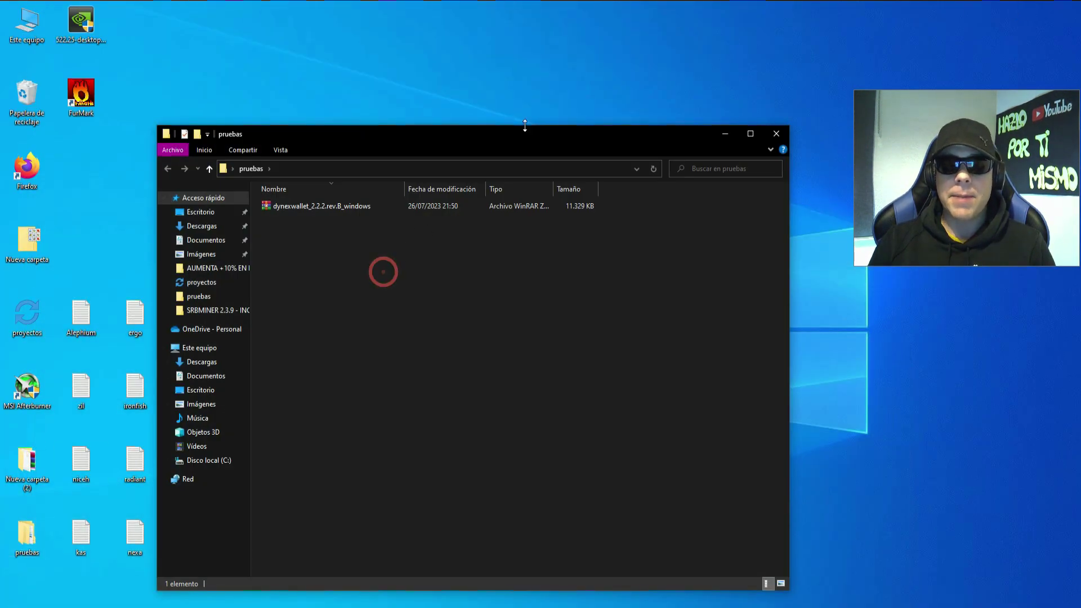
pyautogui.moveTo(523, 135); pyautogui.dragTo(557, 91)
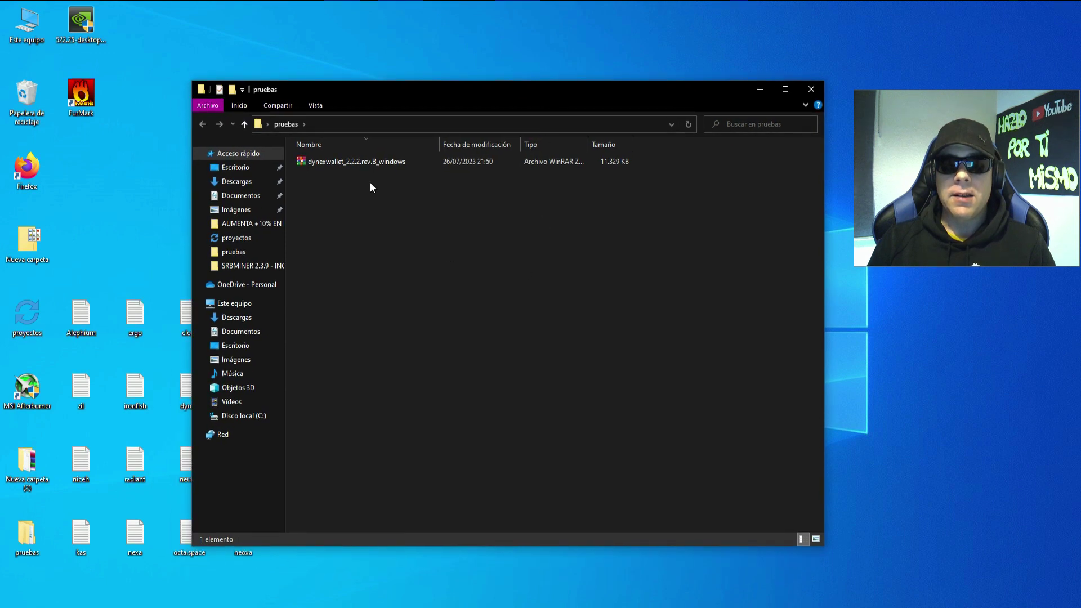
# Step: Extract the dynexwallet_2.2.2.rev.B_windows archive into a folder of the same name inside pruebas
pyautogui.click(385, 162)
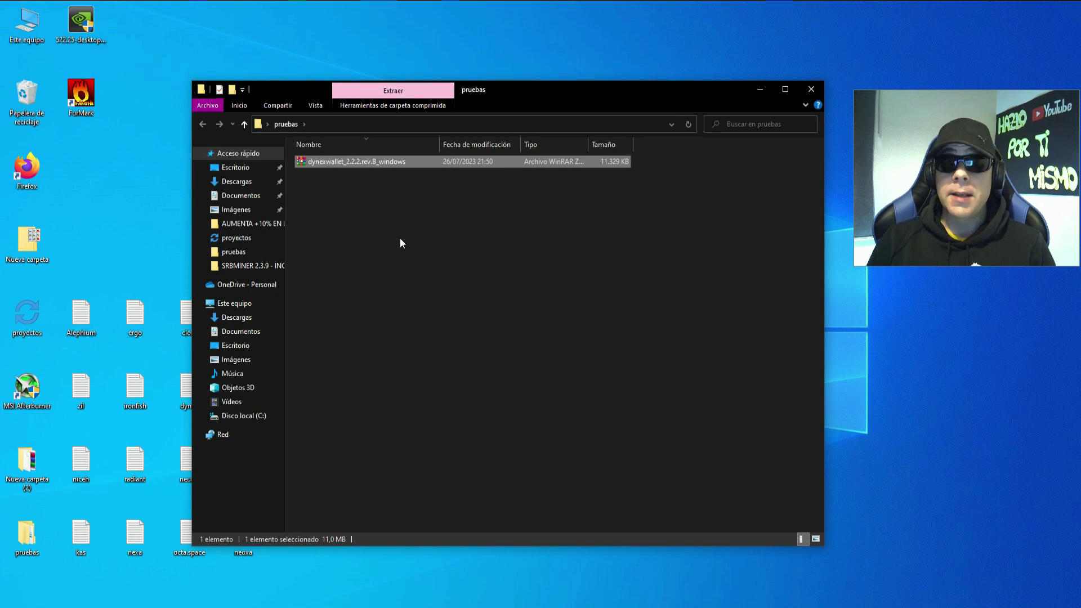
pyautogui.rightClick(361, 163)
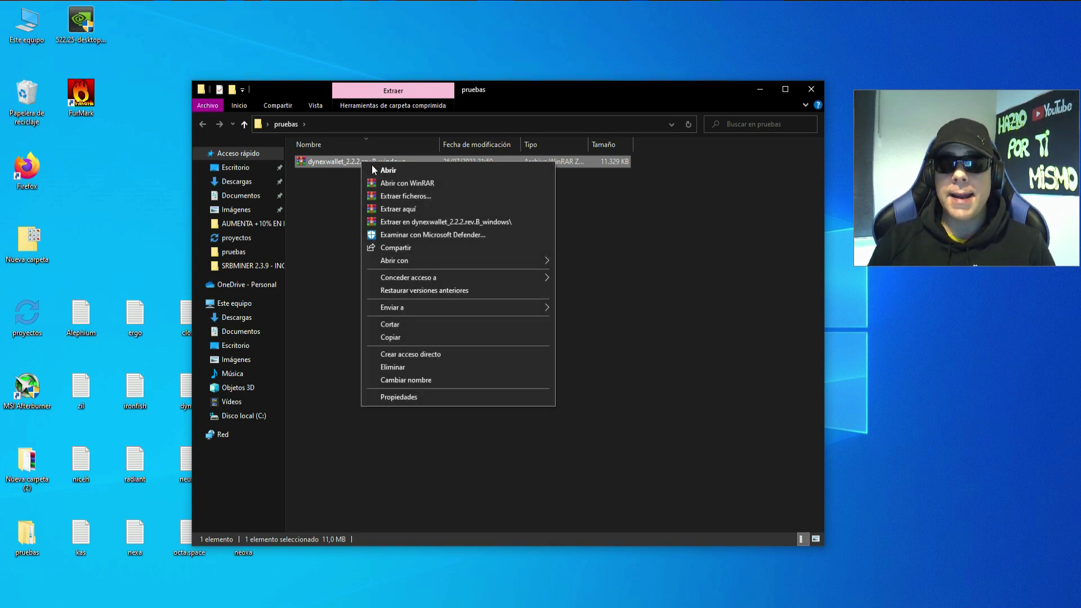
pyautogui.click(413, 221)
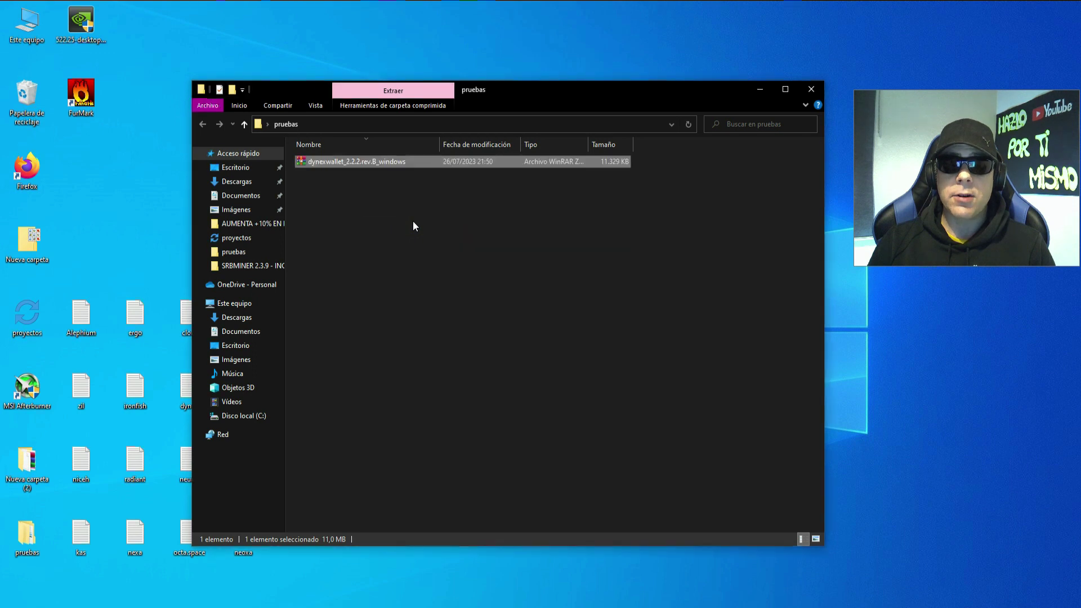
pyautogui.click(358, 185)
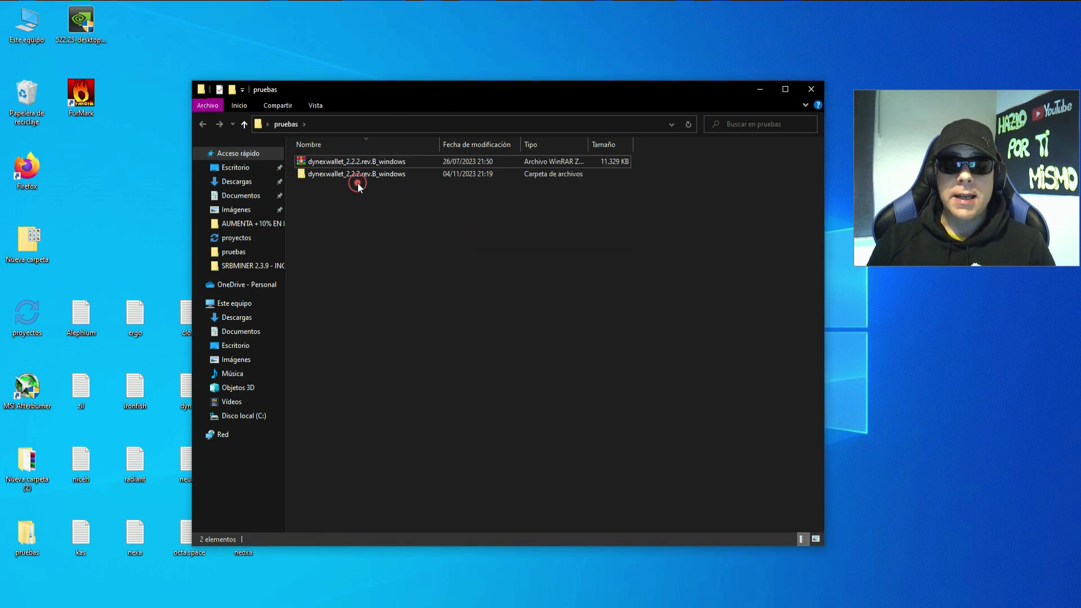
# Step: Open the extracted dynexwallet_2.2.2.rev.B_windows folder and select the dynexwallet application
pyautogui.doubleClick(370, 176)
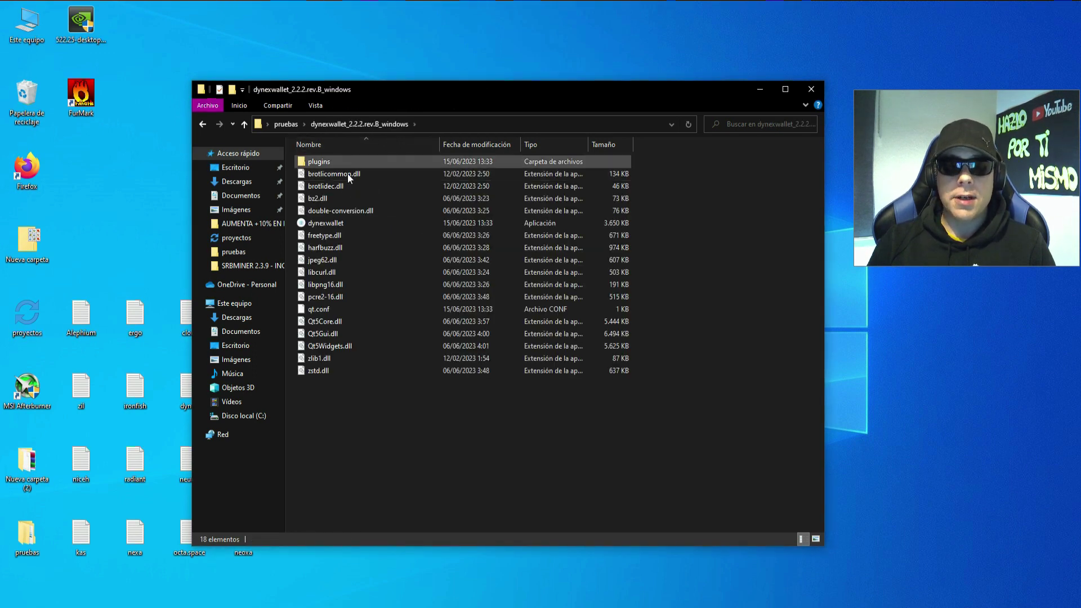
pyautogui.click(202, 125)
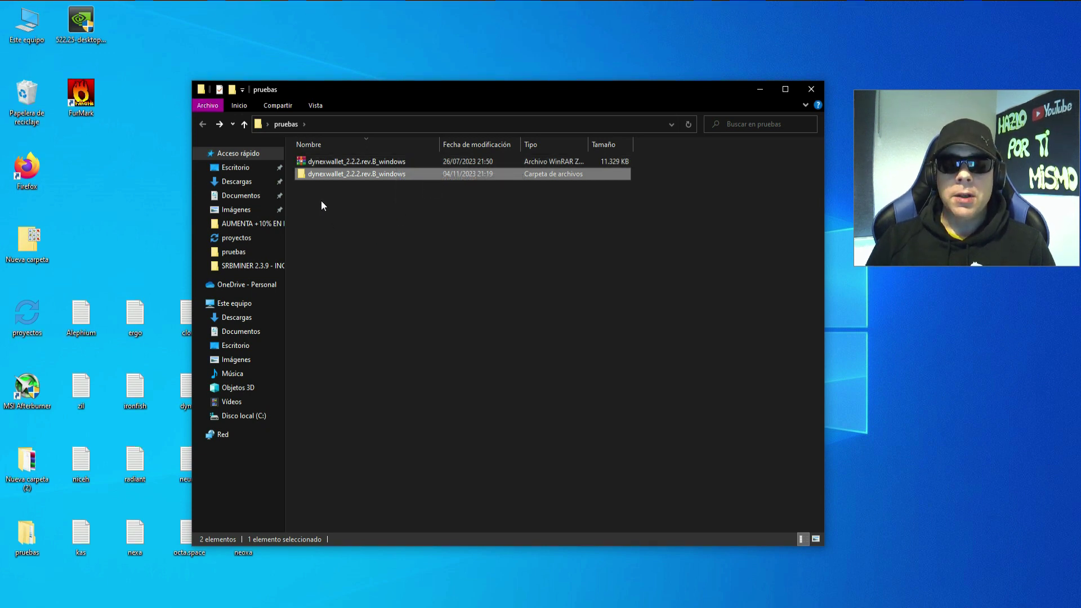
pyautogui.doubleClick(328, 175)
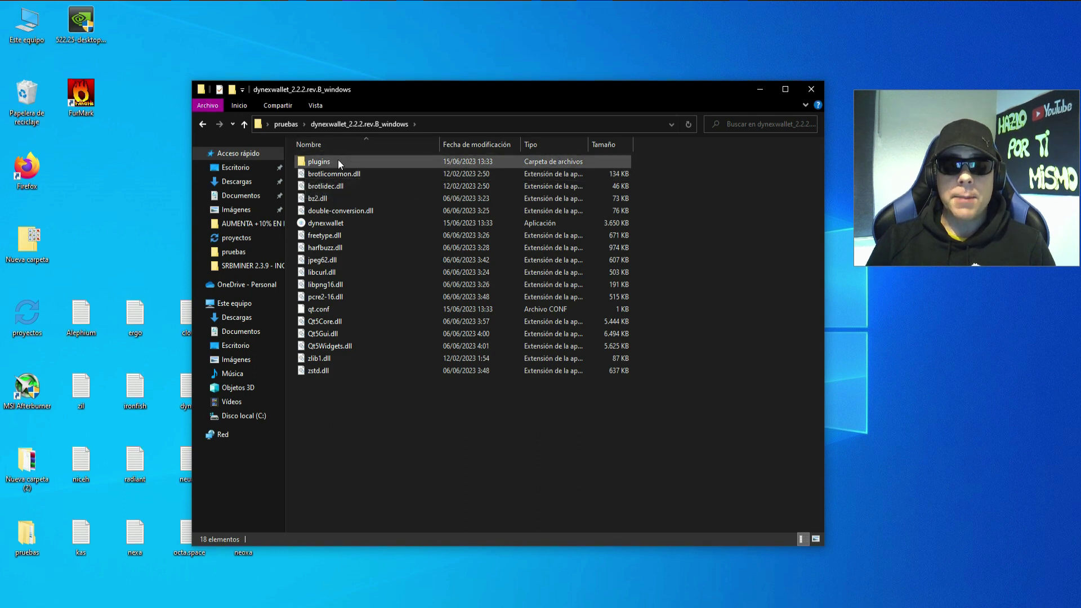
pyautogui.moveTo(650, 176); pyautogui.dragTo(586, 376)
pyautogui.click(518, 400)
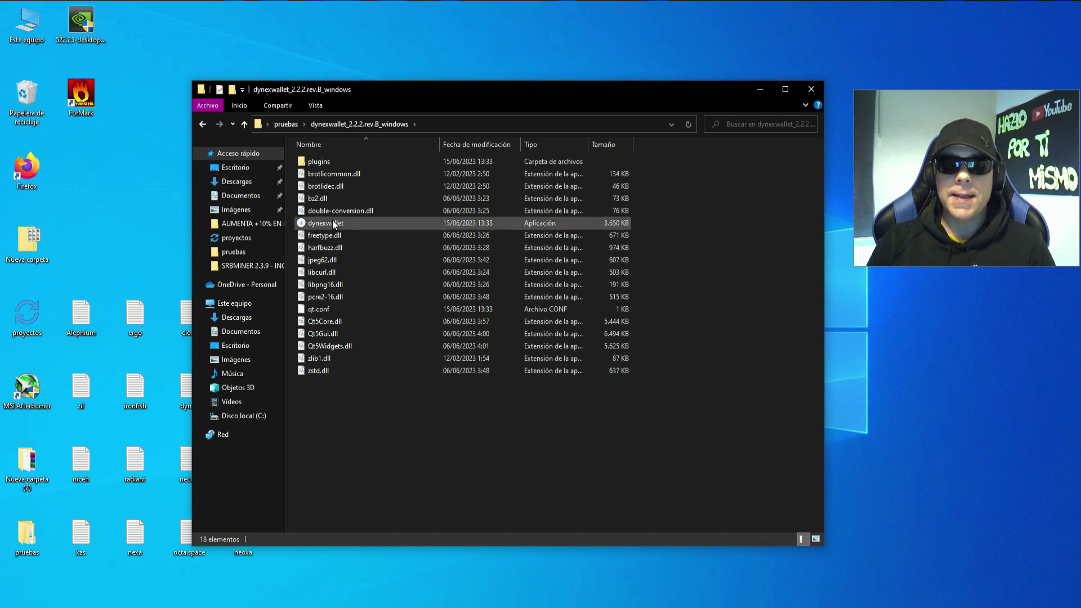
pyautogui.click(333, 224)
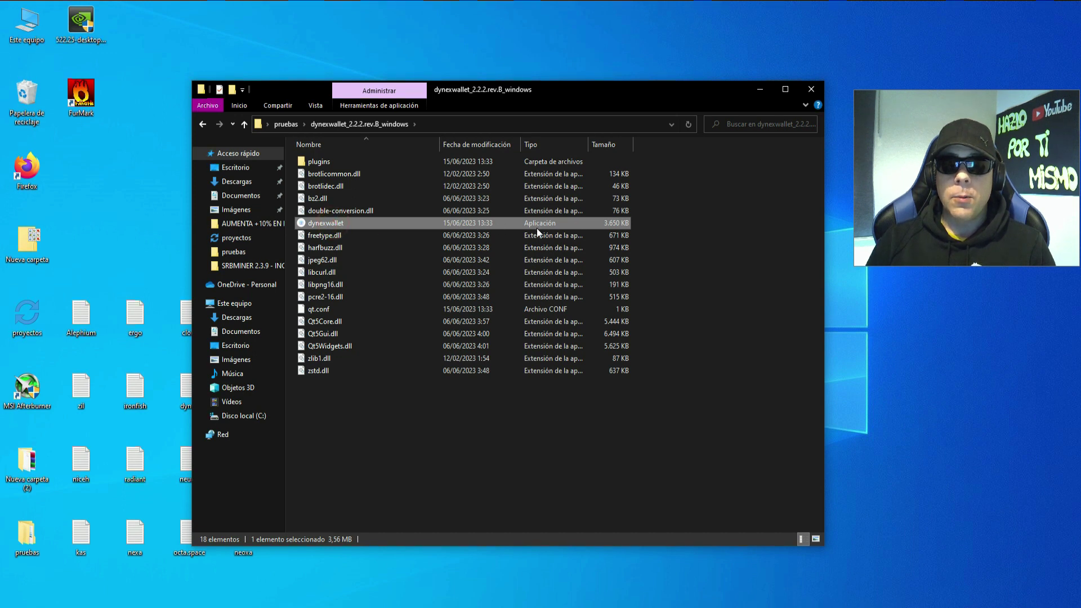
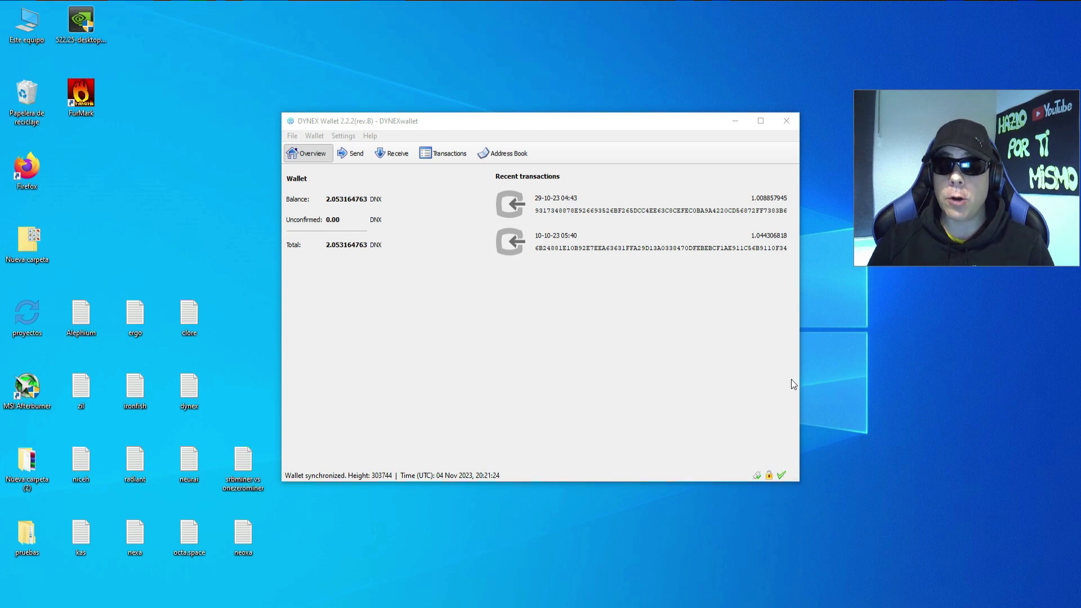
# Step: View the wallet's receiving address, highlight the whole address, and return to the wallet overview
pyautogui.click(473, 357)
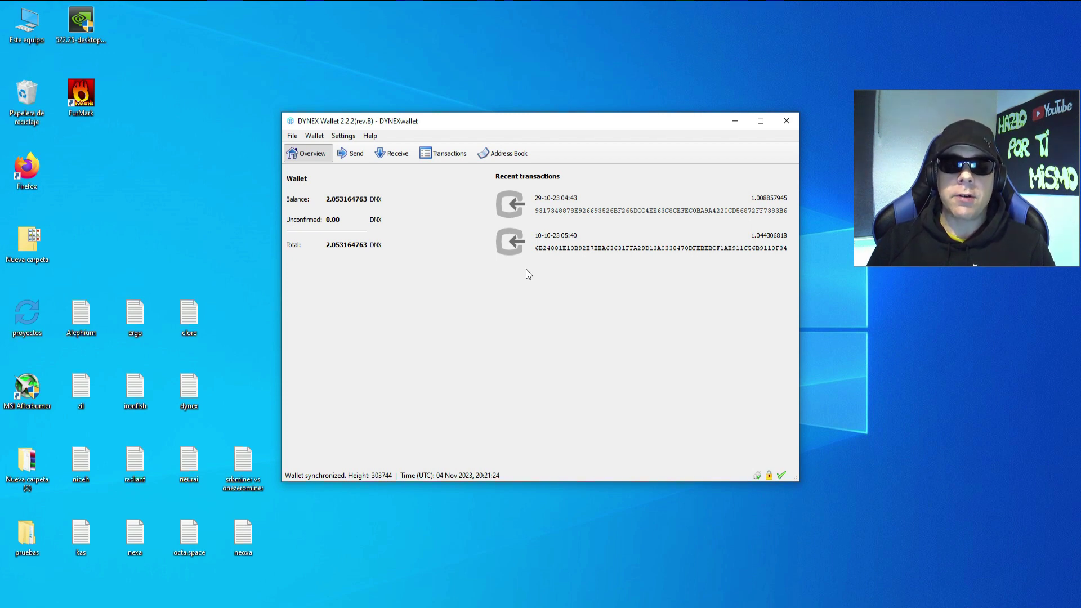
pyautogui.click(397, 154)
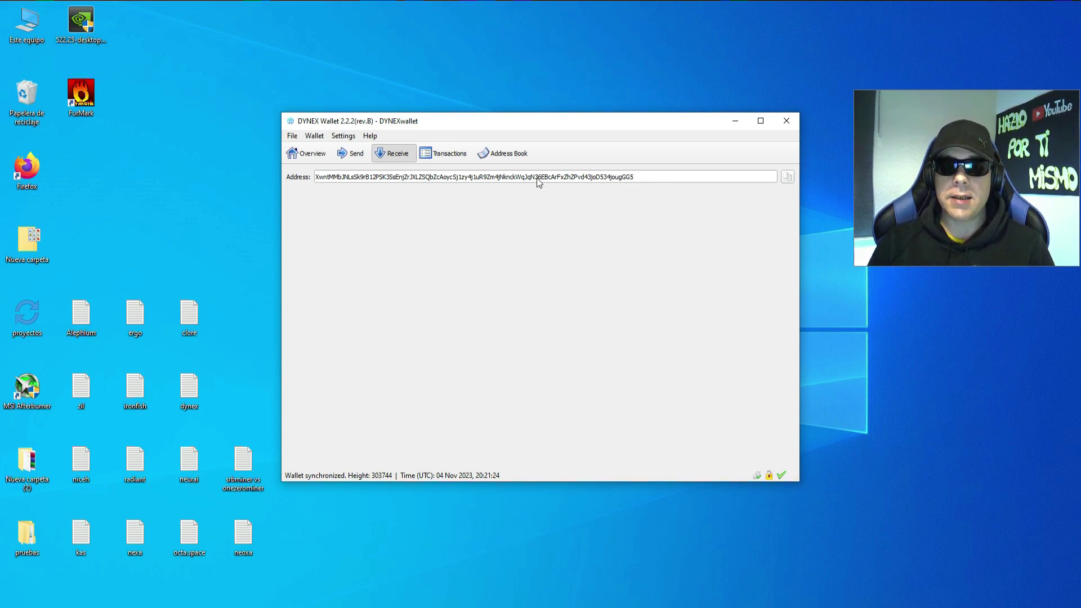
pyautogui.moveTo(639, 177); pyautogui.dragTo(324, 183)
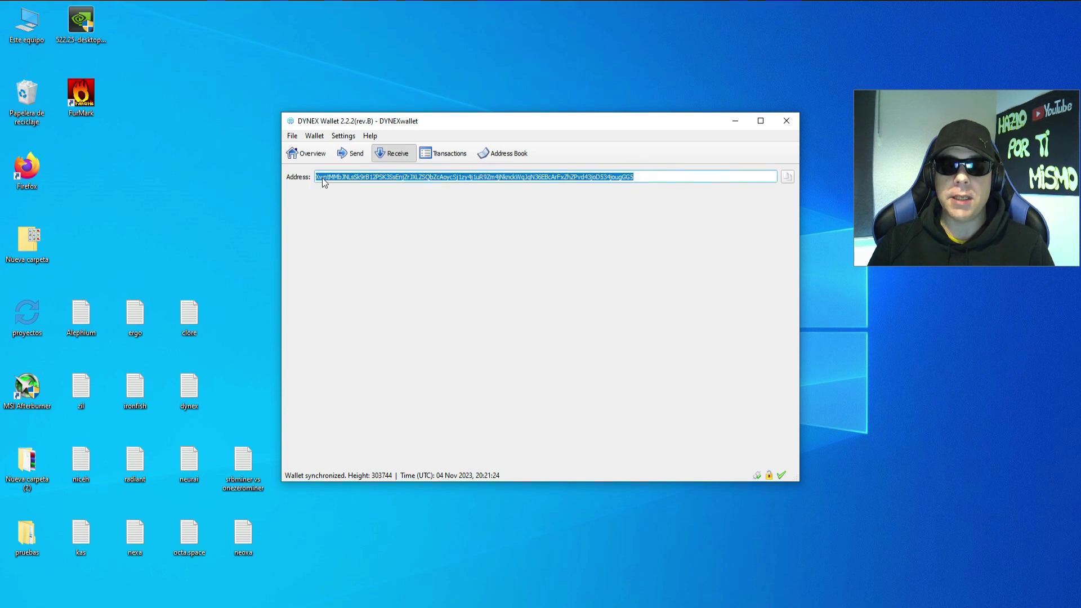
pyautogui.click(644, 177)
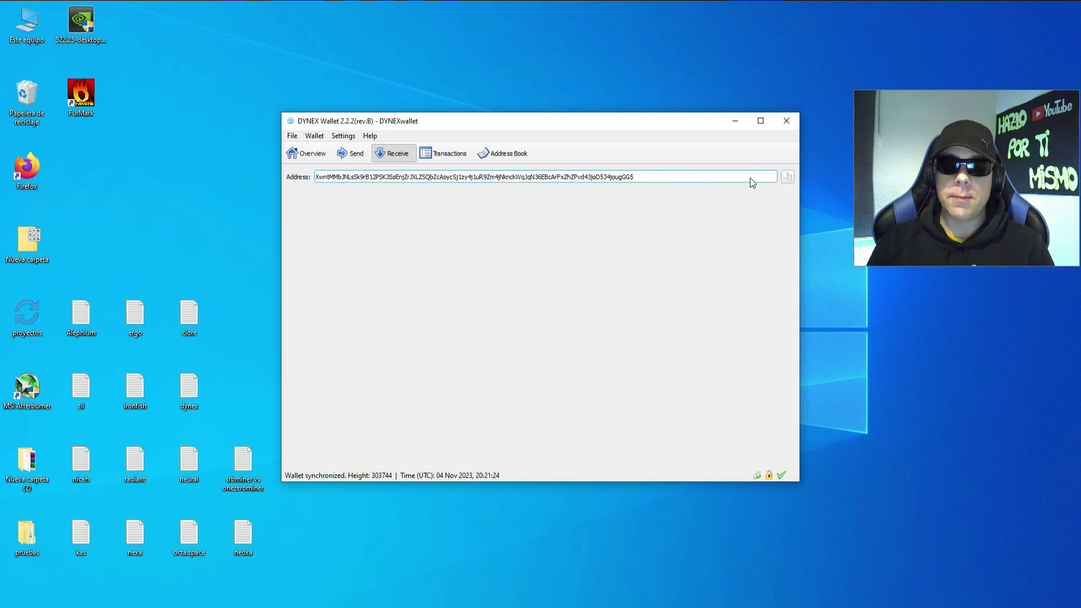
pyautogui.moveTo(641, 177); pyautogui.dragTo(325, 177)
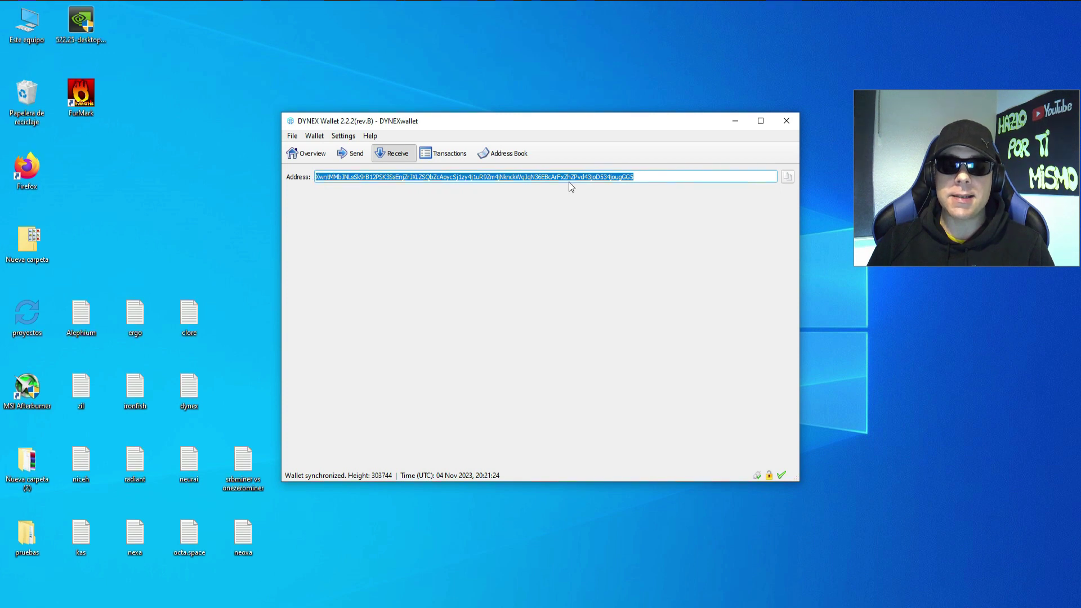
pyautogui.click(641, 178)
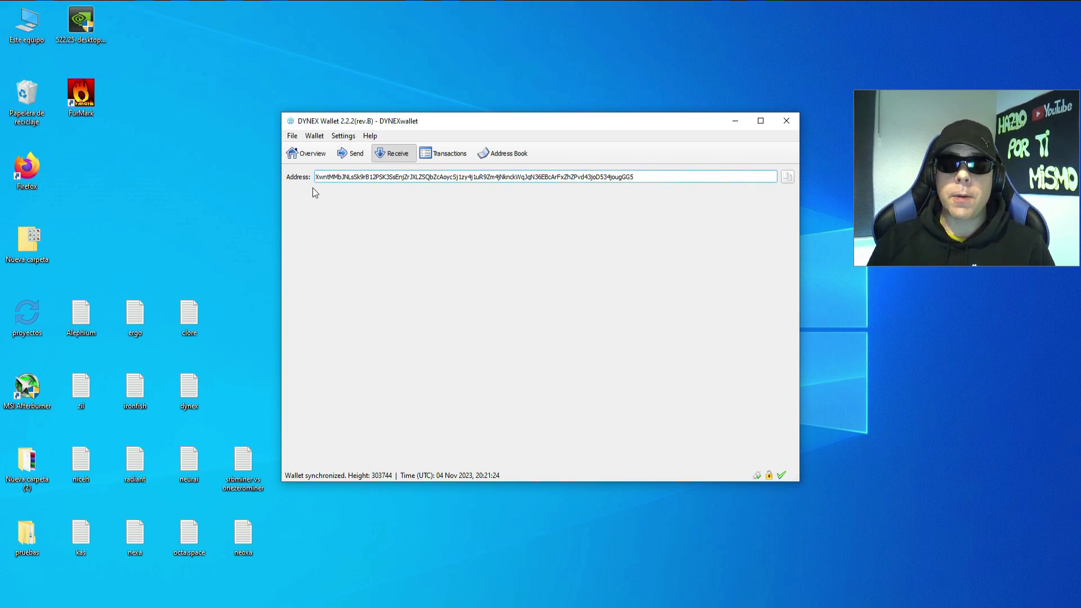
pyautogui.click(307, 153)
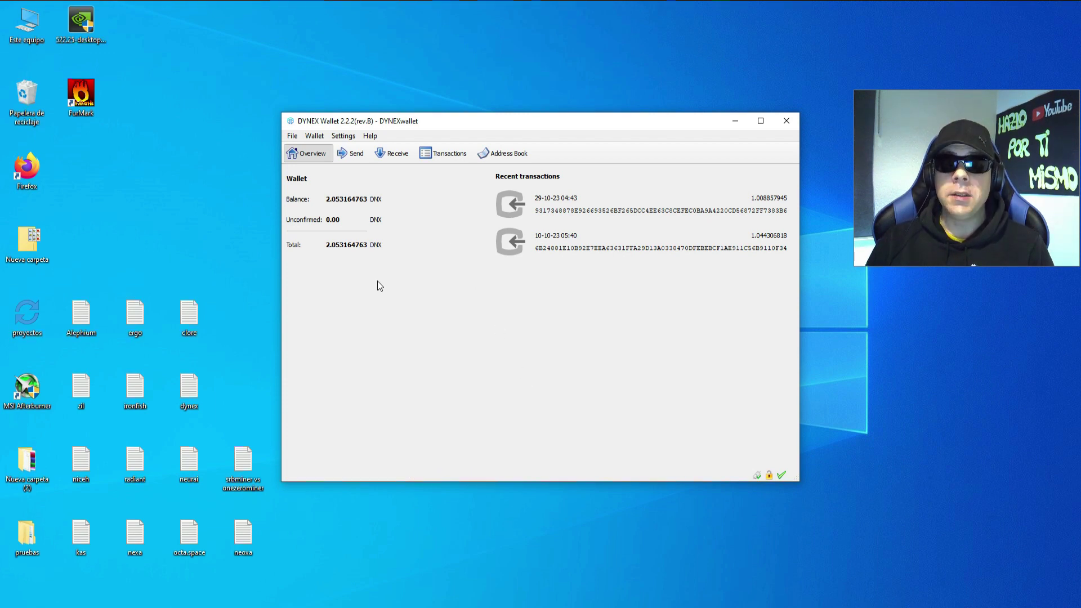
# Step: Open the form for sending DNX and examine its Amount, Pay To and Label fields
pyautogui.click(358, 156)
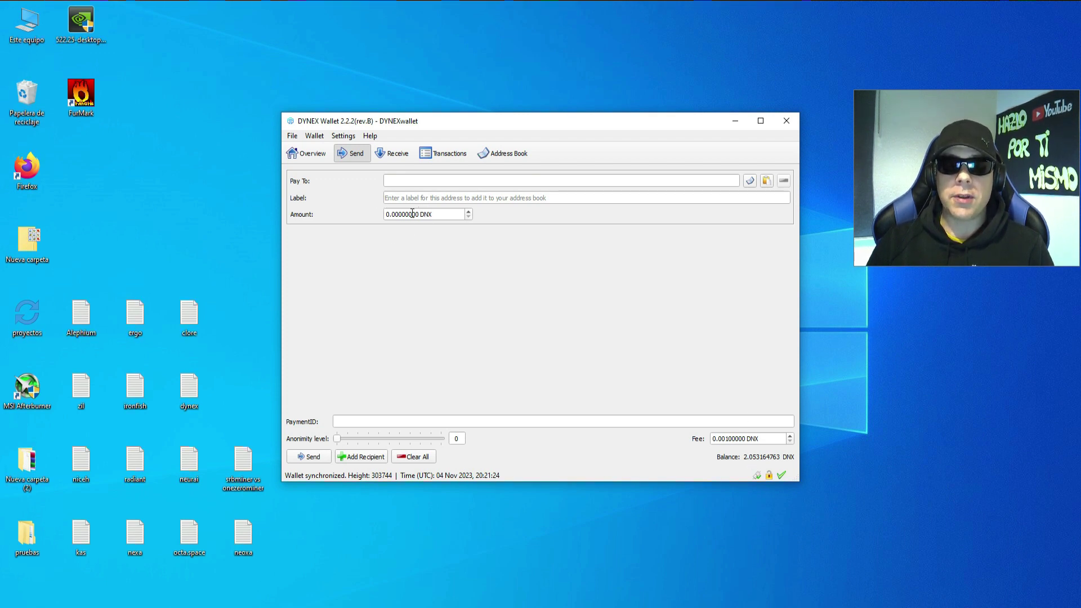
pyautogui.moveTo(386, 216); pyautogui.dragTo(407, 211)
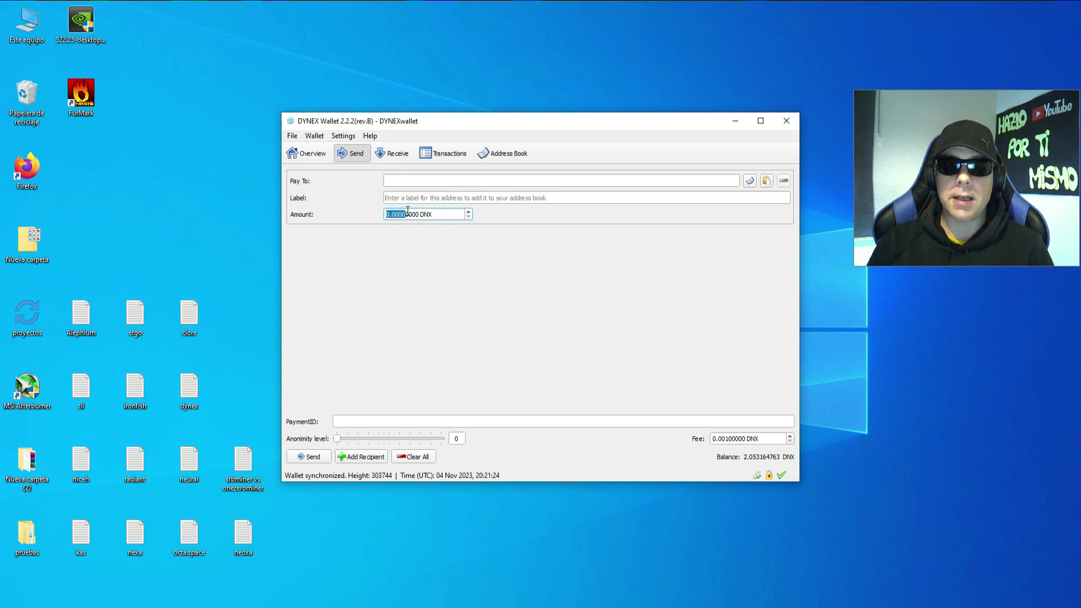
pyautogui.click(407, 214)
pyautogui.click(399, 213)
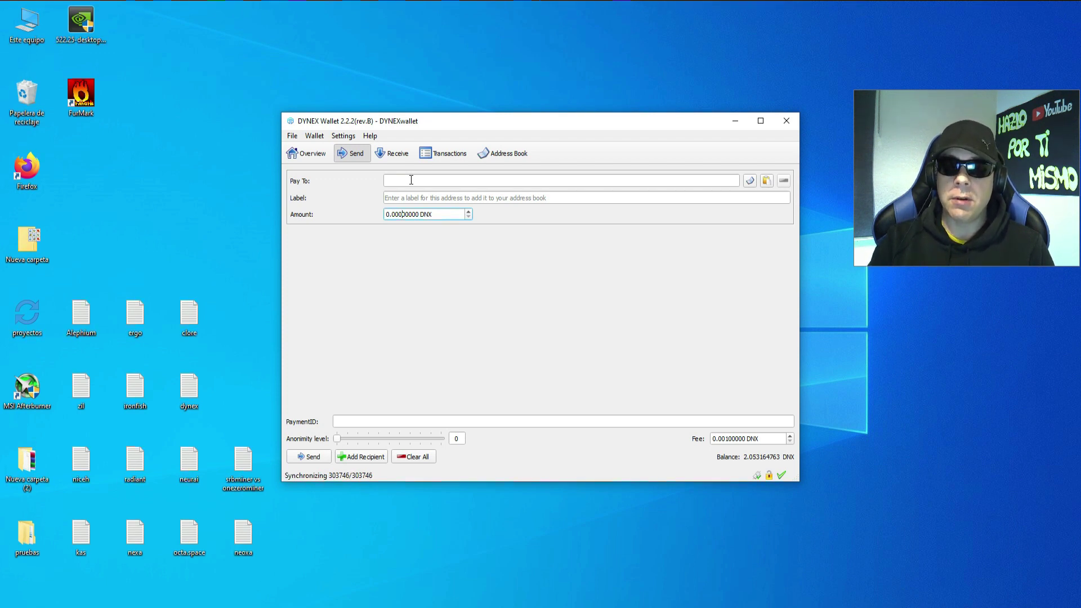
pyautogui.click(404, 180)
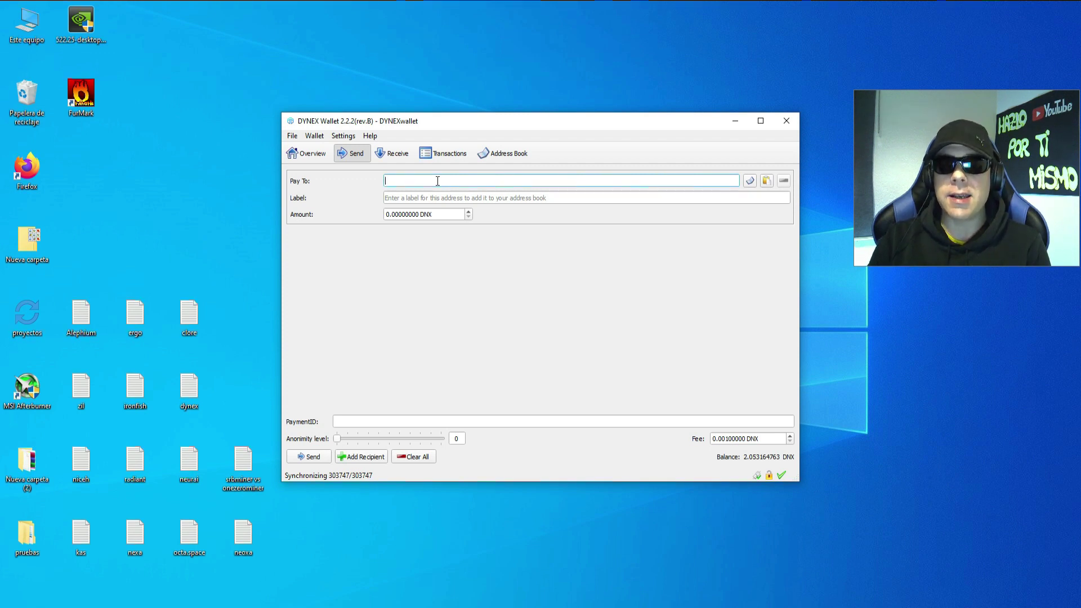
pyautogui.click(408, 197)
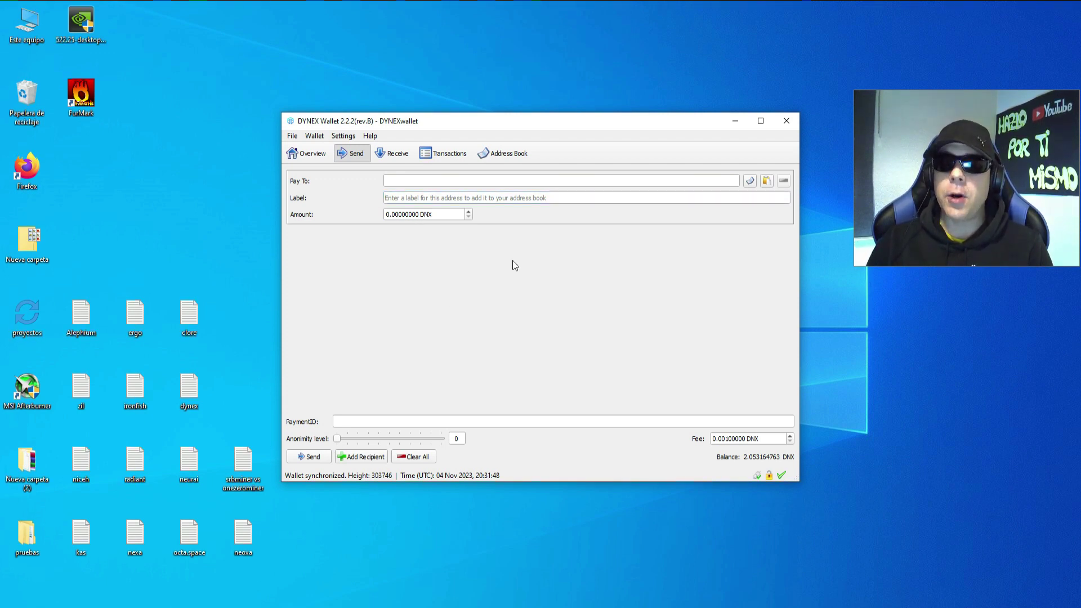
# Step: Examine the PaymentID field of the send form together with the recipient address and label fields
pyautogui.click(348, 421)
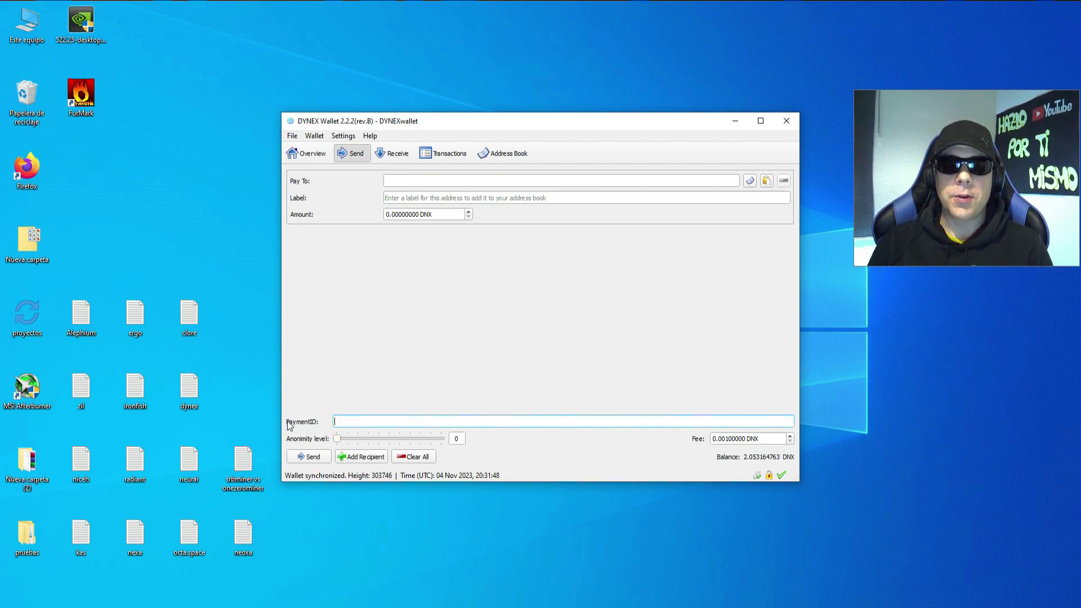
pyautogui.click(345, 420)
pyautogui.click(433, 423)
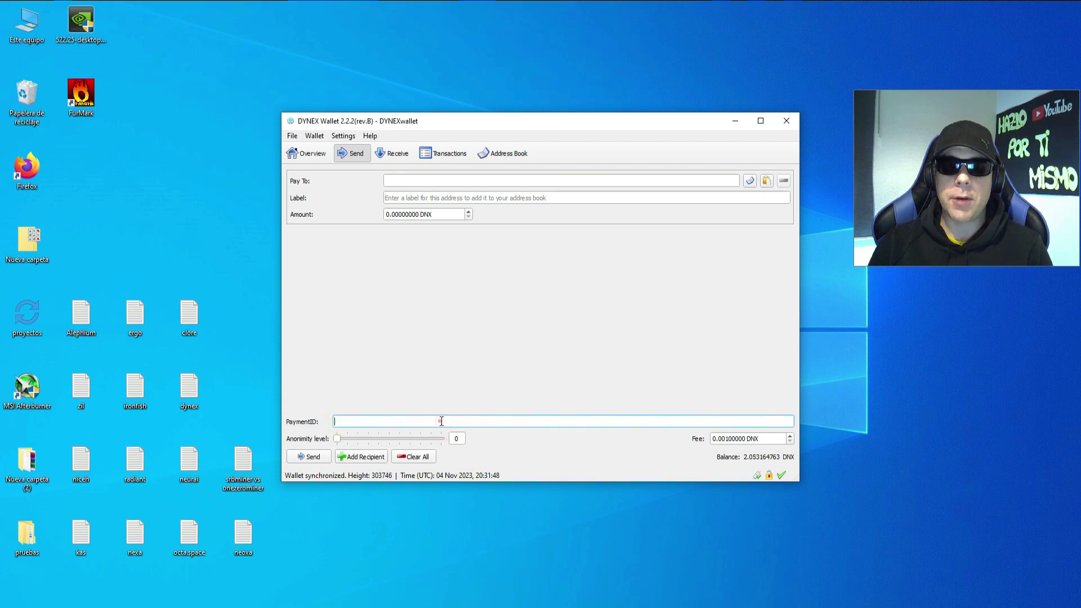
pyautogui.click(422, 196)
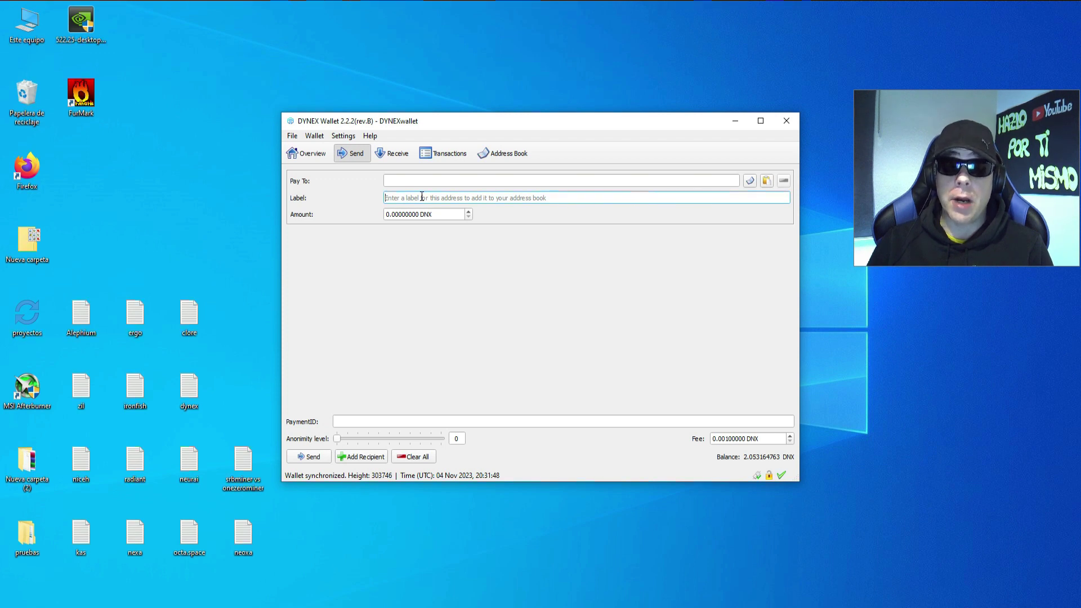
pyautogui.click(430, 271)
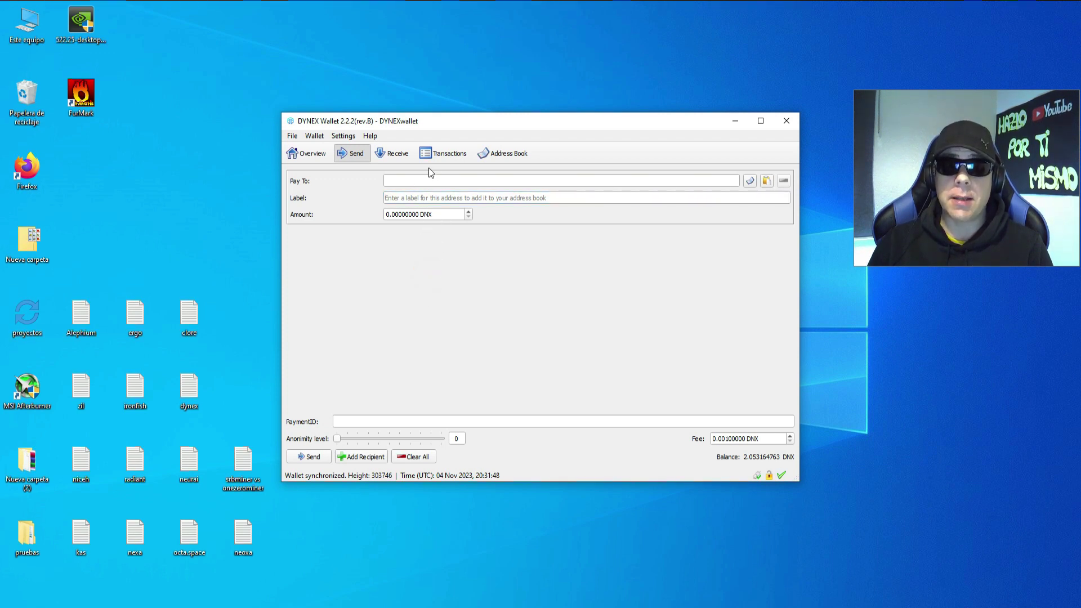
pyautogui.click(399, 181)
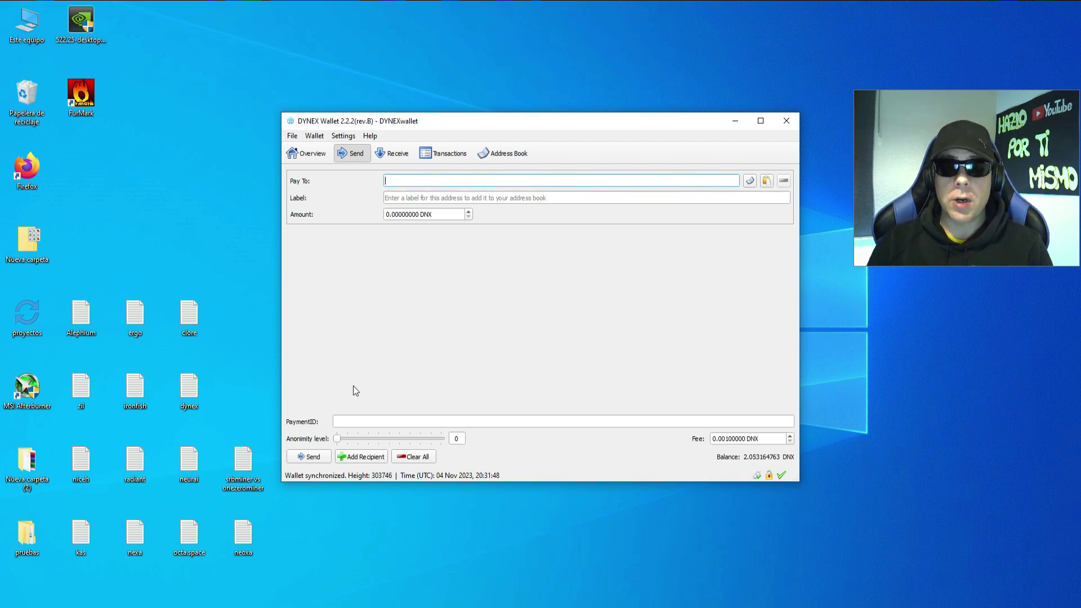
pyautogui.click(346, 422)
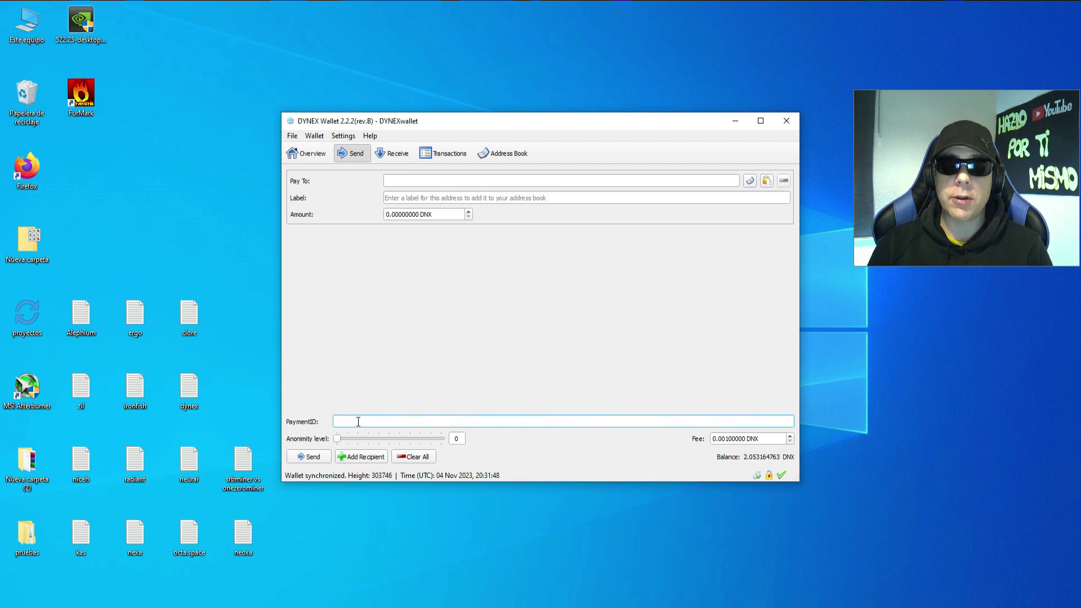
pyautogui.click(360, 421)
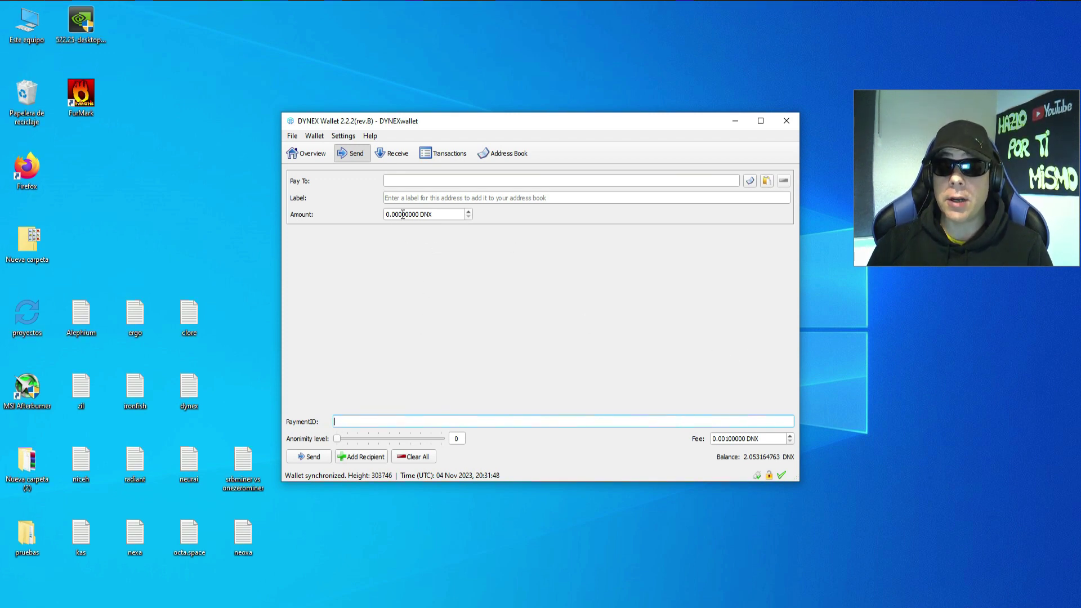
pyautogui.click(416, 180)
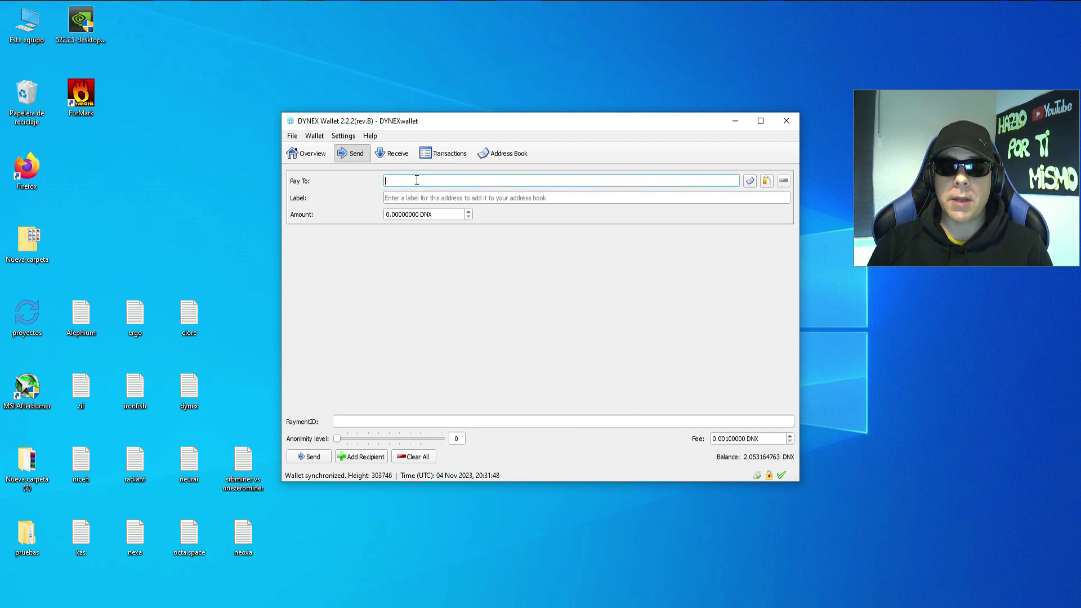
pyautogui.click(353, 420)
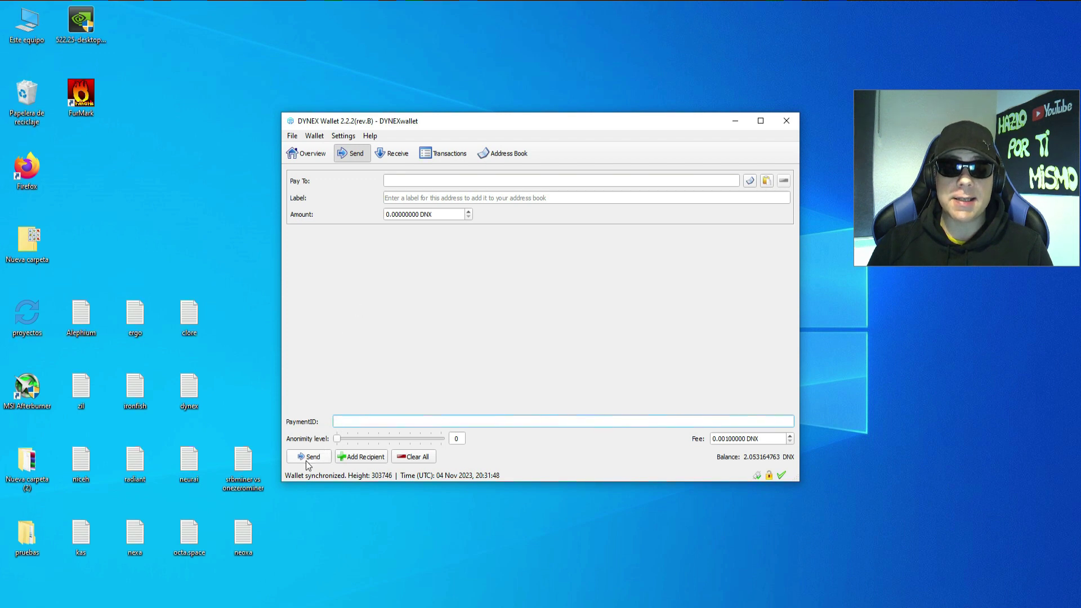
pyautogui.click(551, 282)
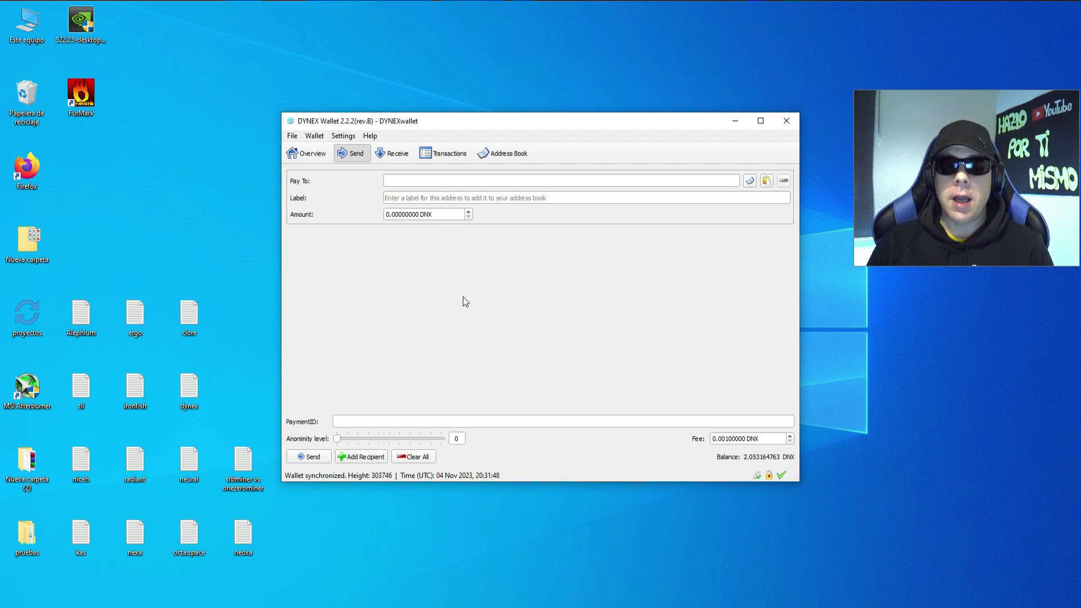
# Step: Open the transaction history and examine the amounts and addresses of both listed transactions, briefly checking the send form in between
pyautogui.click(448, 155)
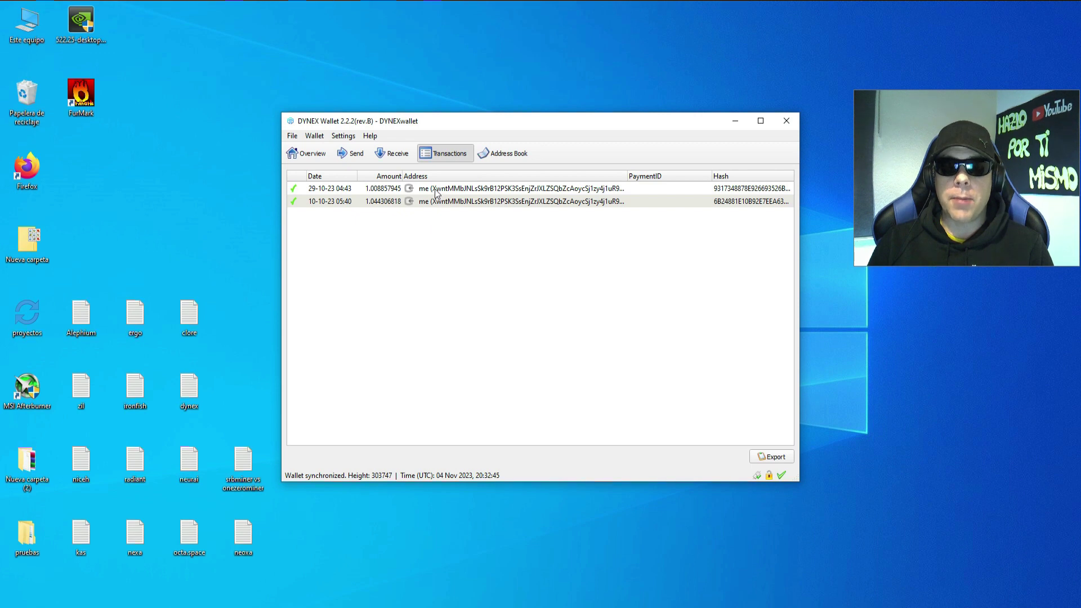
pyautogui.click(385, 190)
pyautogui.click(383, 202)
pyautogui.click(459, 245)
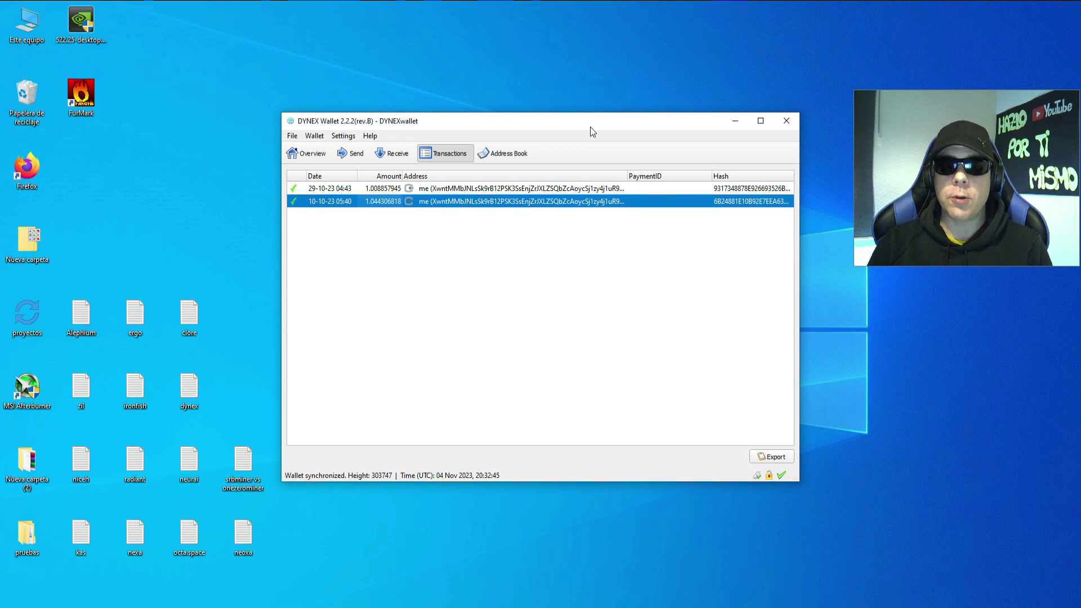
pyautogui.click(467, 190)
pyautogui.click(467, 205)
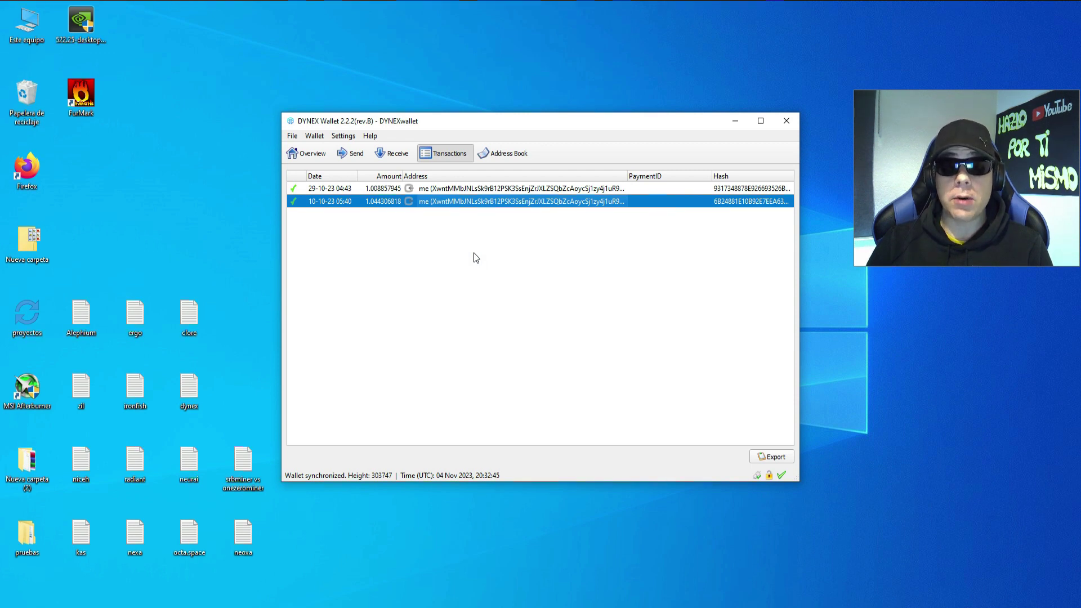
pyautogui.click(501, 189)
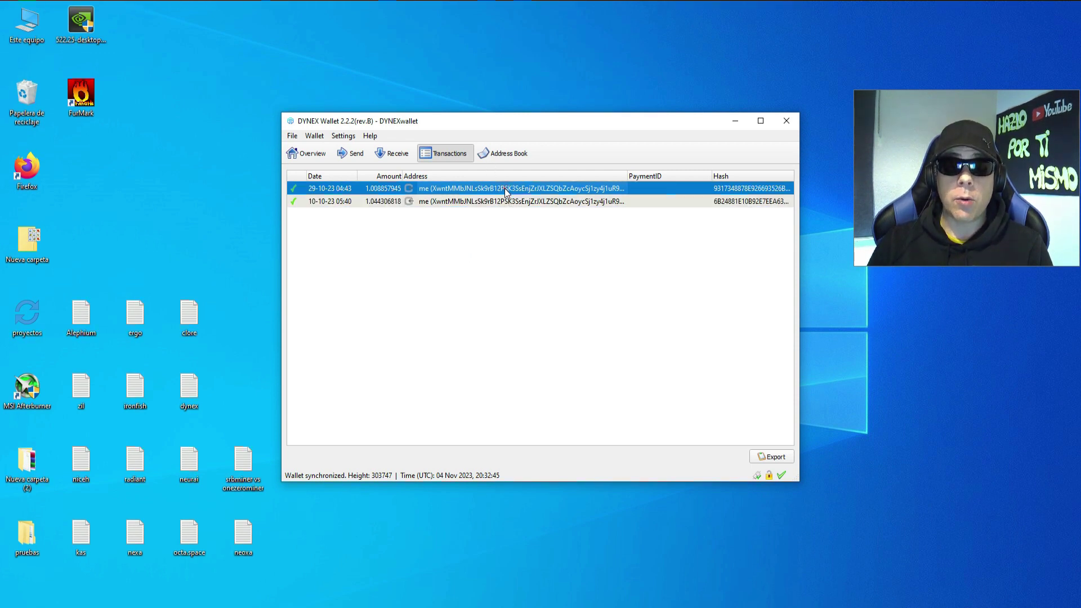
pyautogui.click(502, 201)
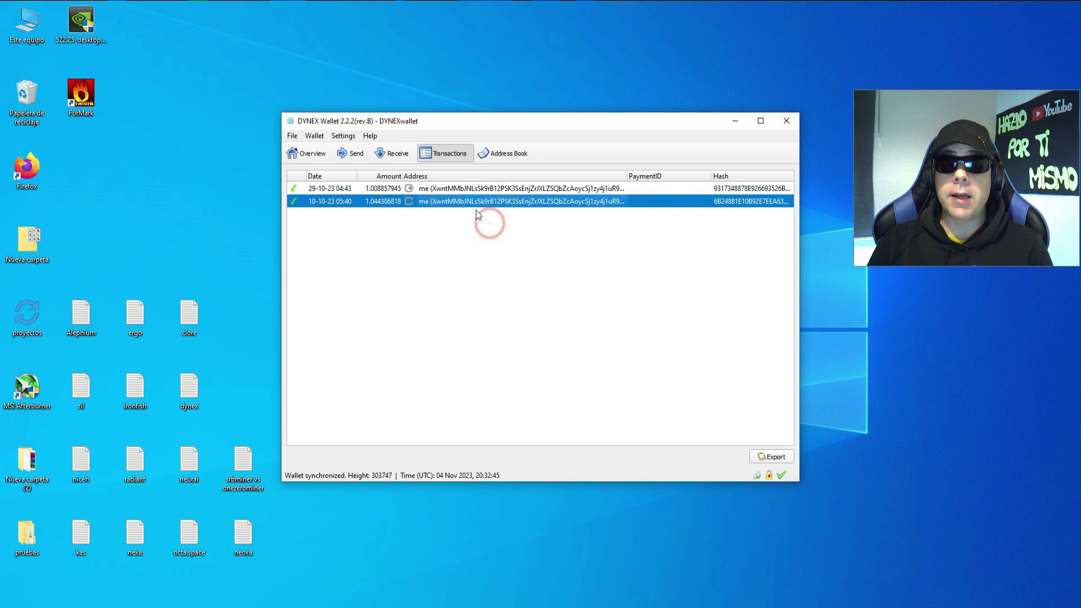
pyautogui.click(367, 156)
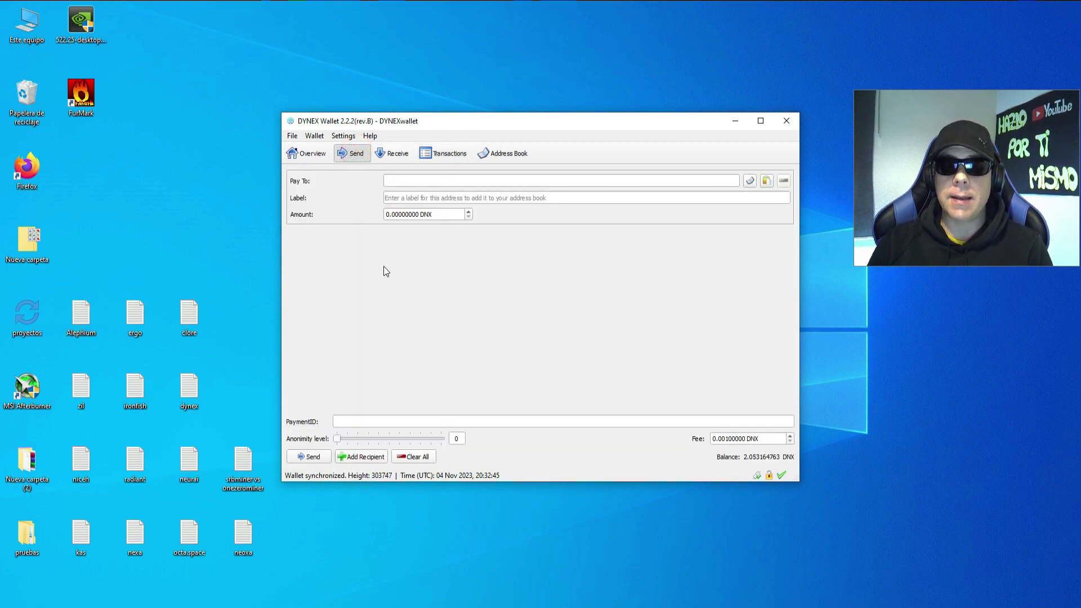
pyautogui.click(451, 157)
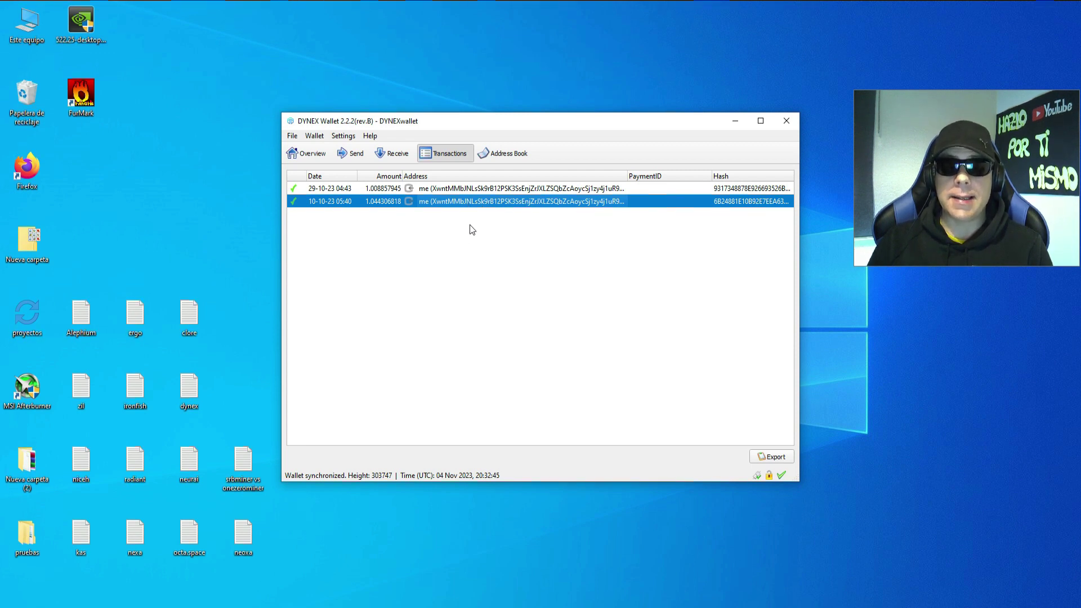
# Step: Open the wallet's address book and examine its Label and Address columns
pyautogui.click(505, 155)
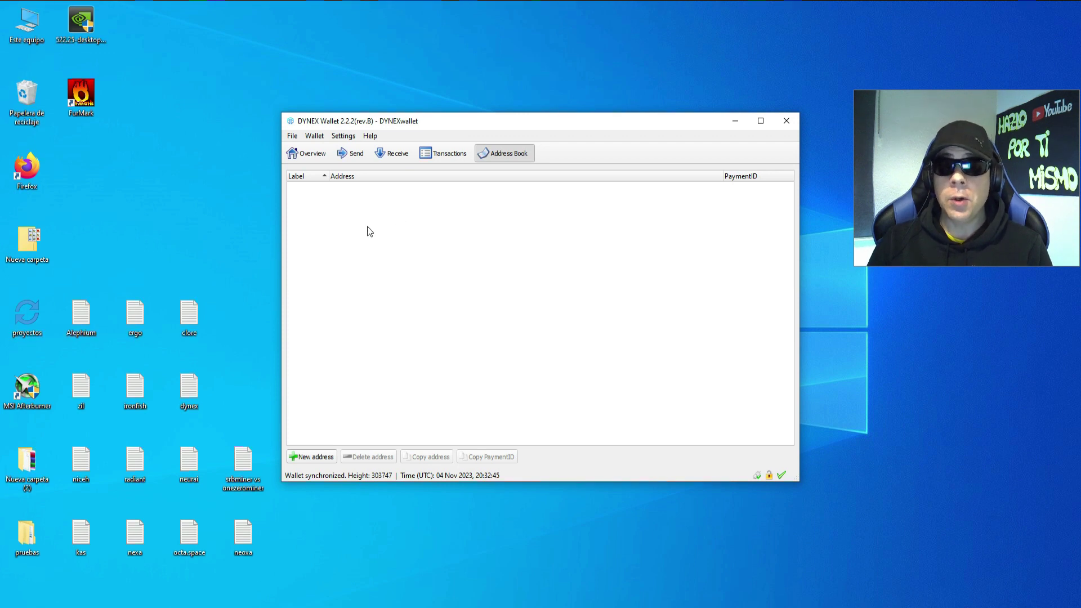
pyautogui.click(359, 209)
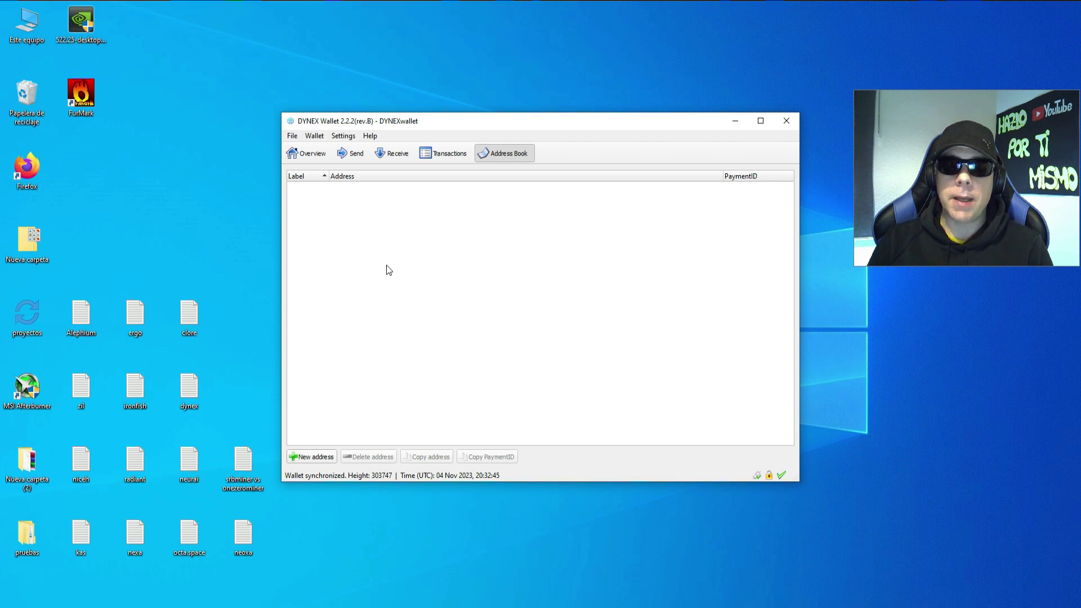
pyautogui.click(311, 196)
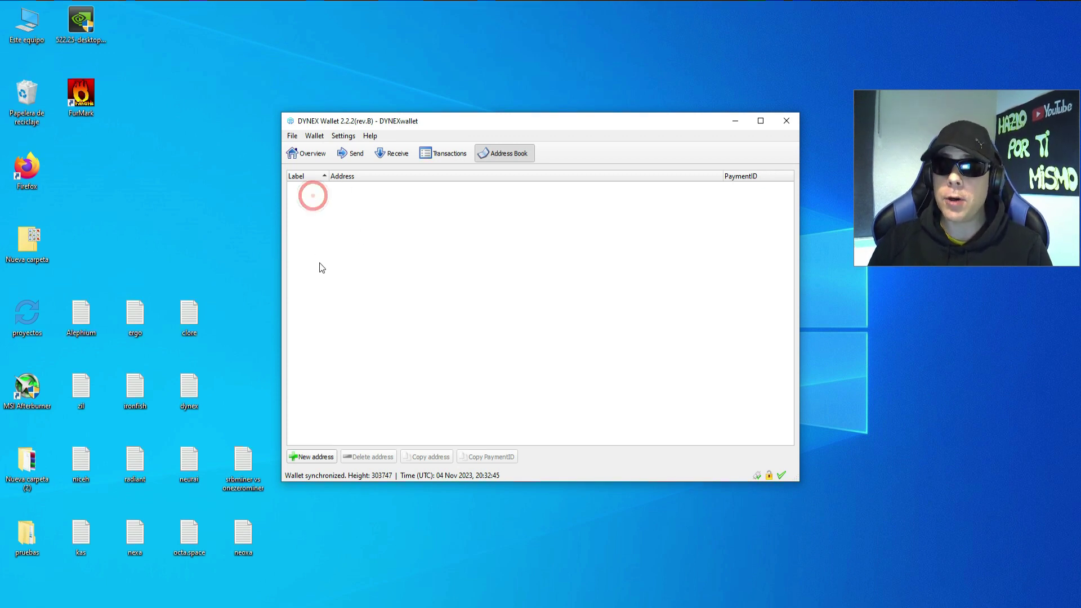
# Step: Open the form for a new address book entry, examine its Label, Address and PaymentID fields, and cancel it
pyautogui.click(315, 458)
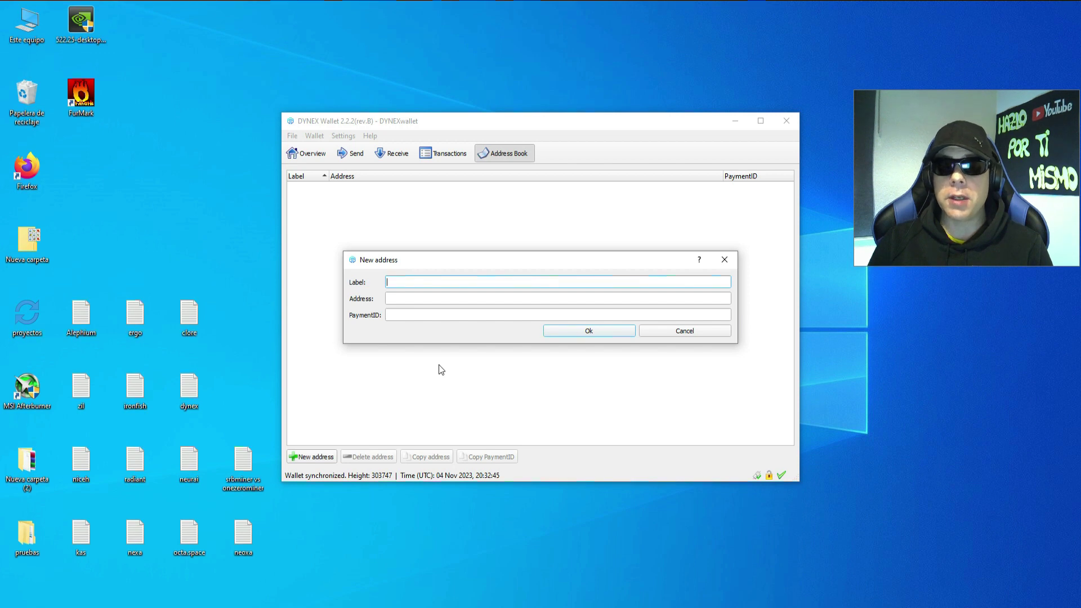
pyautogui.click(402, 300)
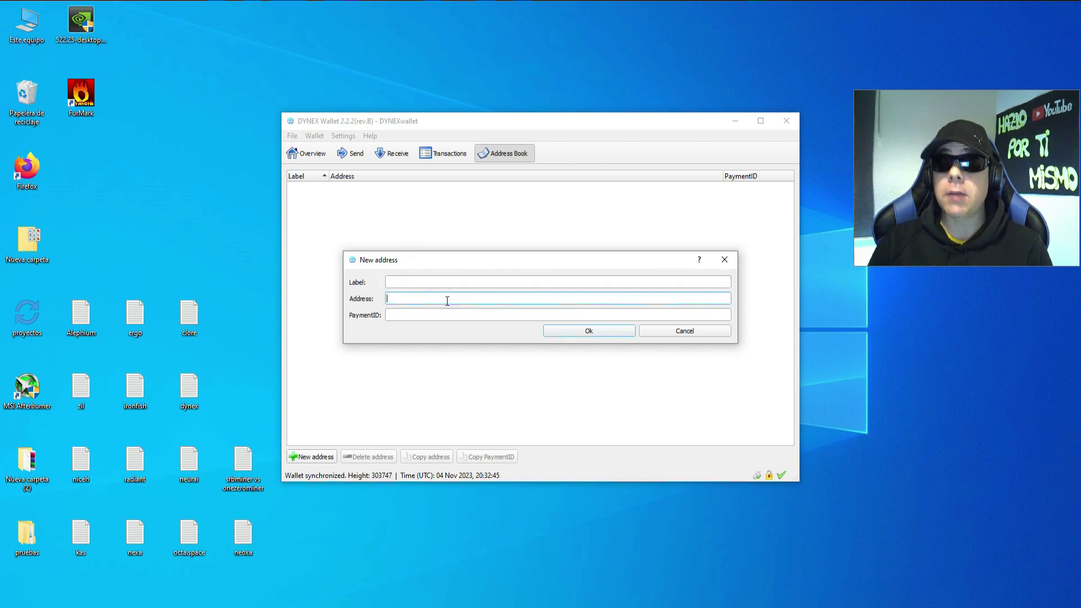
pyautogui.click(401, 316)
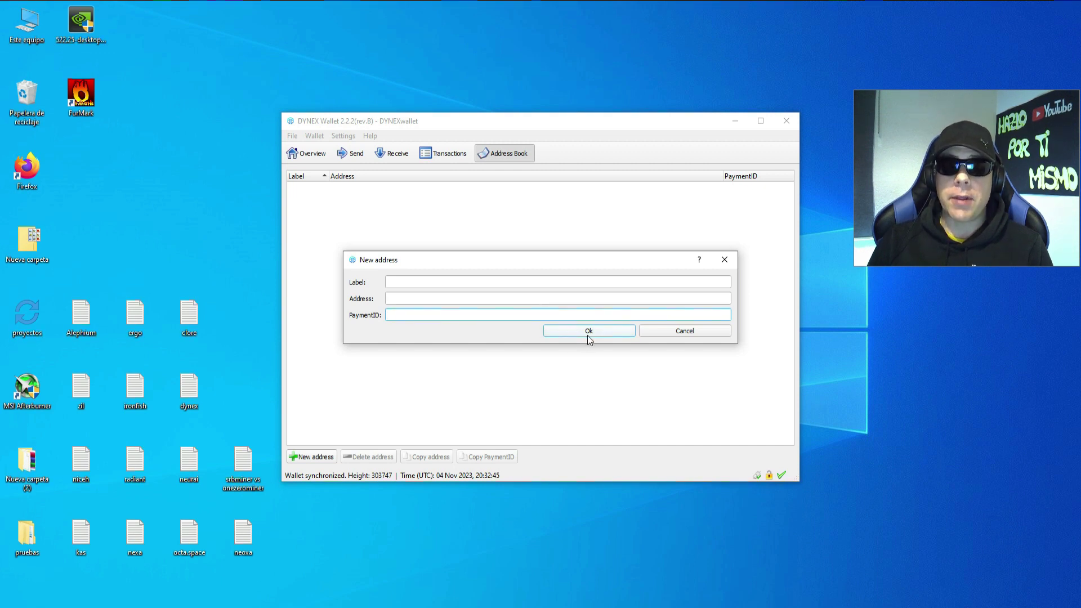
pyautogui.click(684, 332)
pyautogui.click(340, 204)
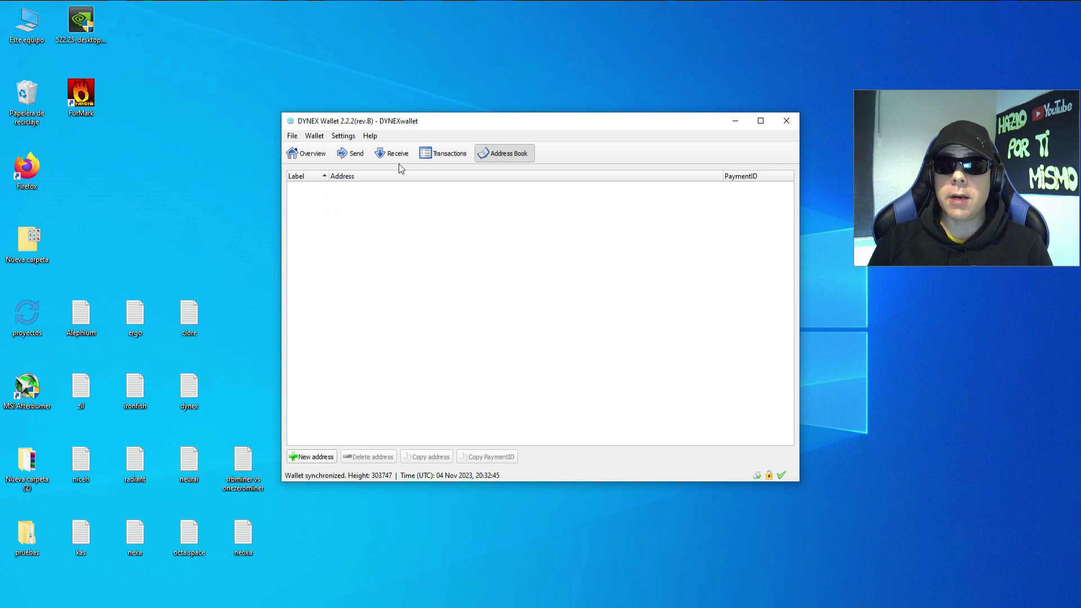
# Step: Return to the form for sending DNX and check its PaymentID and Pay To fields
pyautogui.click(353, 154)
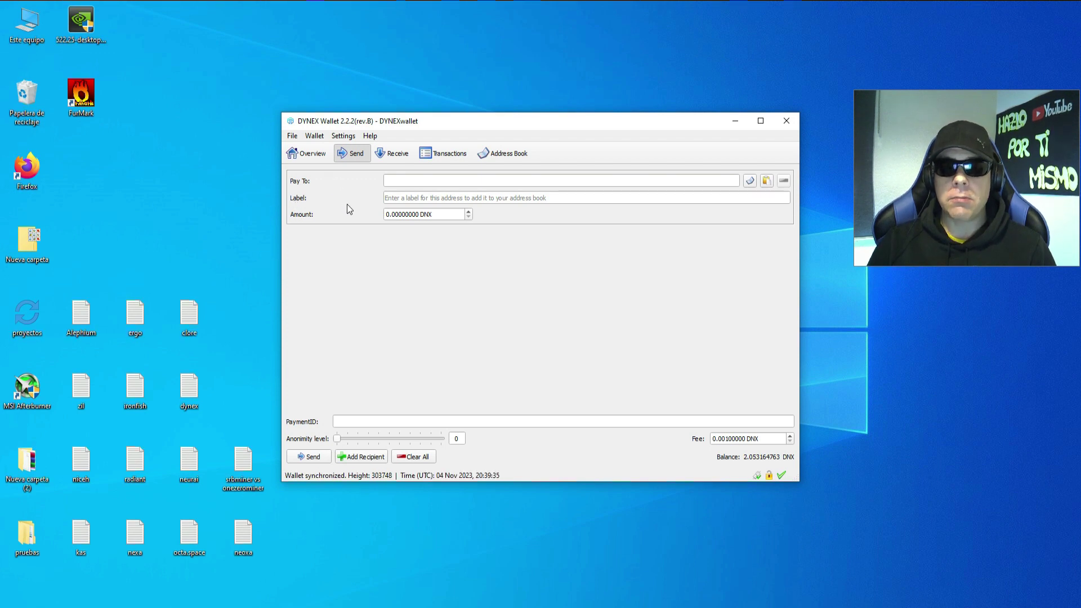
pyautogui.click(351, 421)
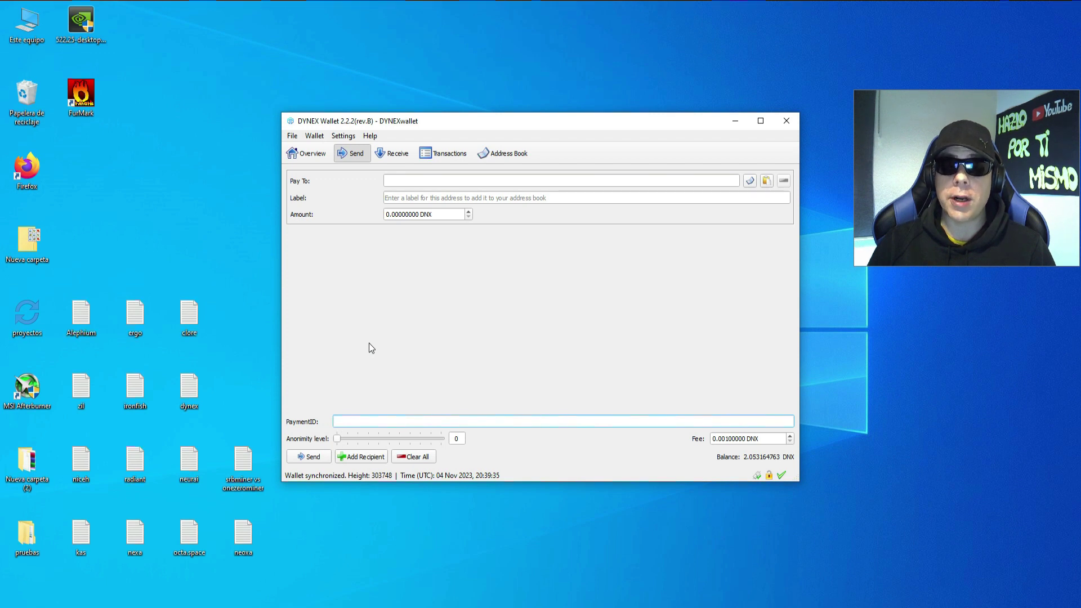
pyautogui.click(423, 179)
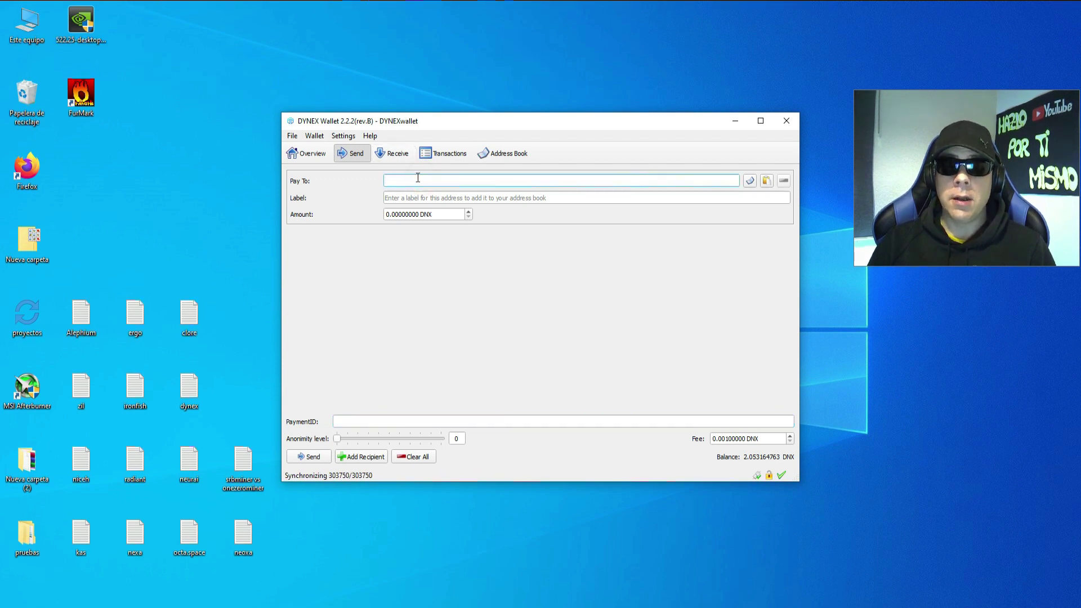